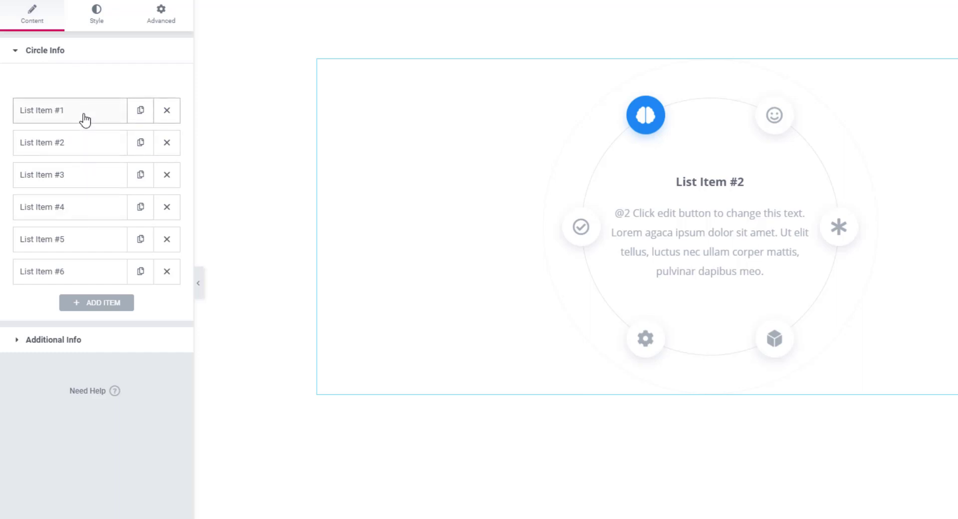
Step: Replace the icon of List Item #1 with the Tired icon from the icon library
click(85, 120)
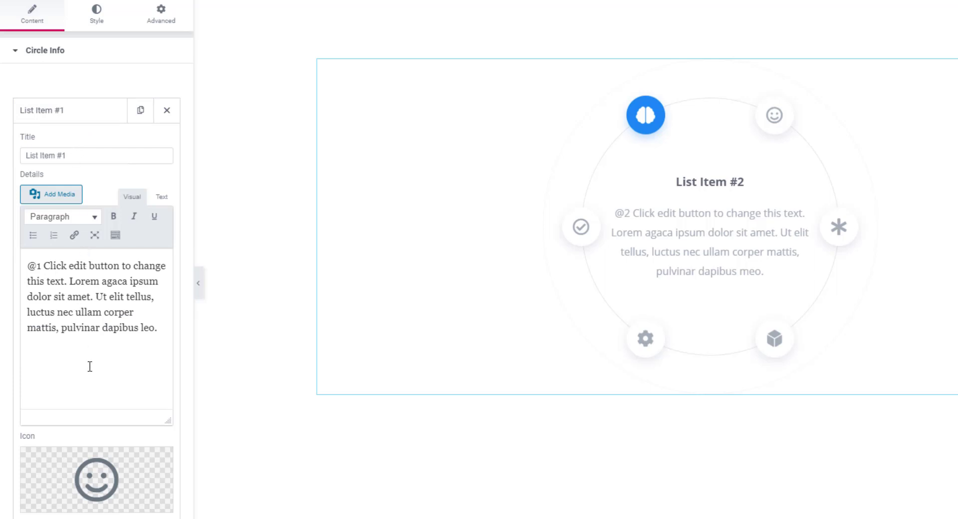
mouse_move(64, 481)
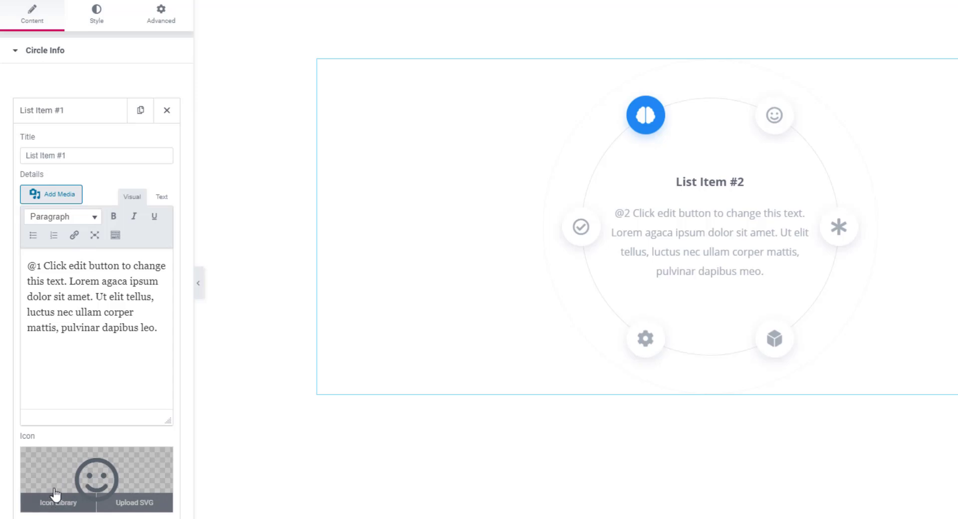
click(56, 476)
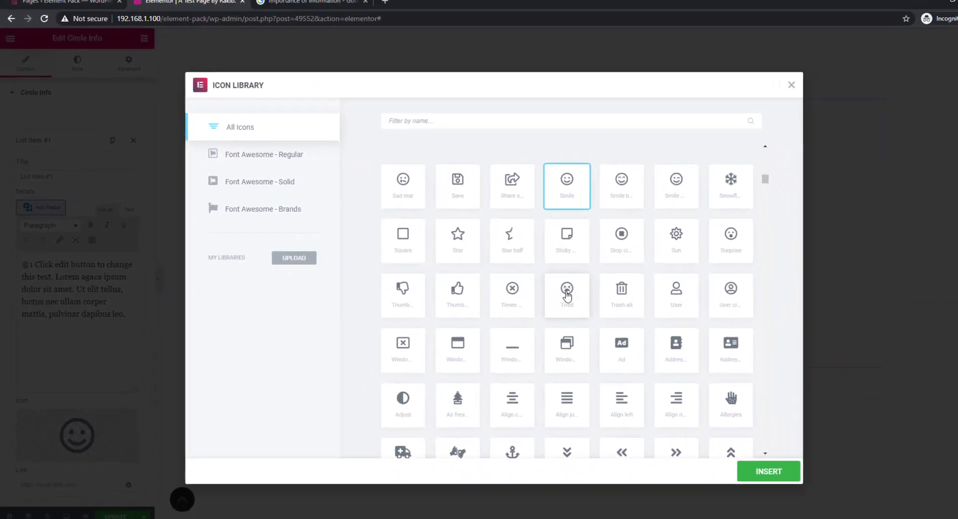
click(711, 302)
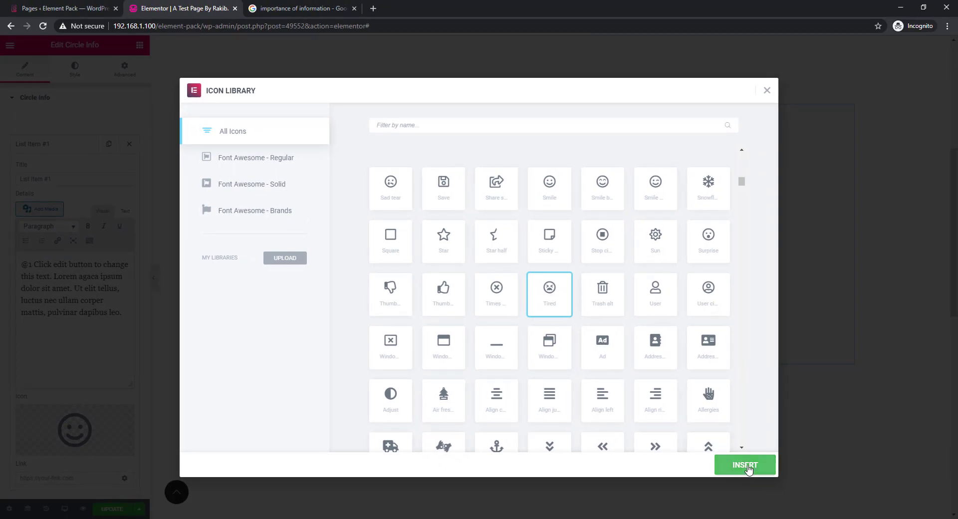
click(748, 469)
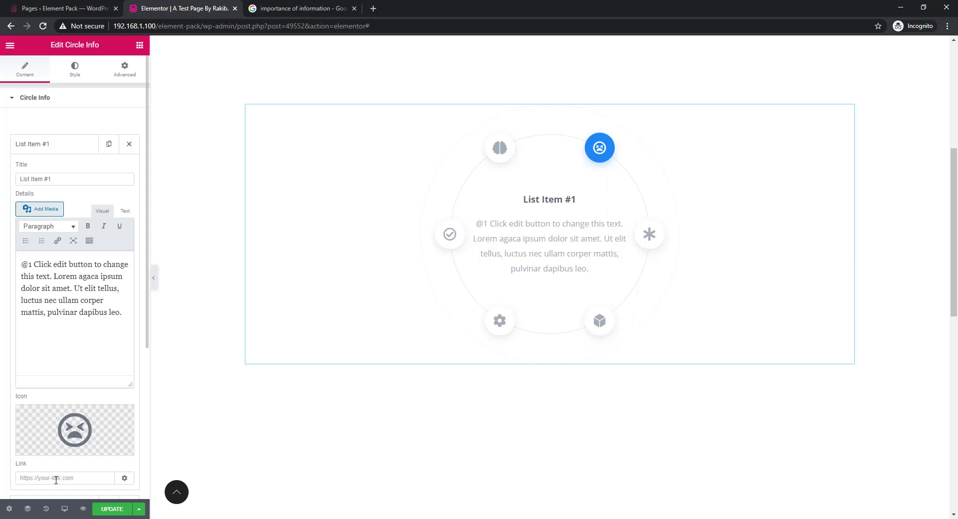
Step: Examine the link field of List Item #1 and its link options
click(56, 480)
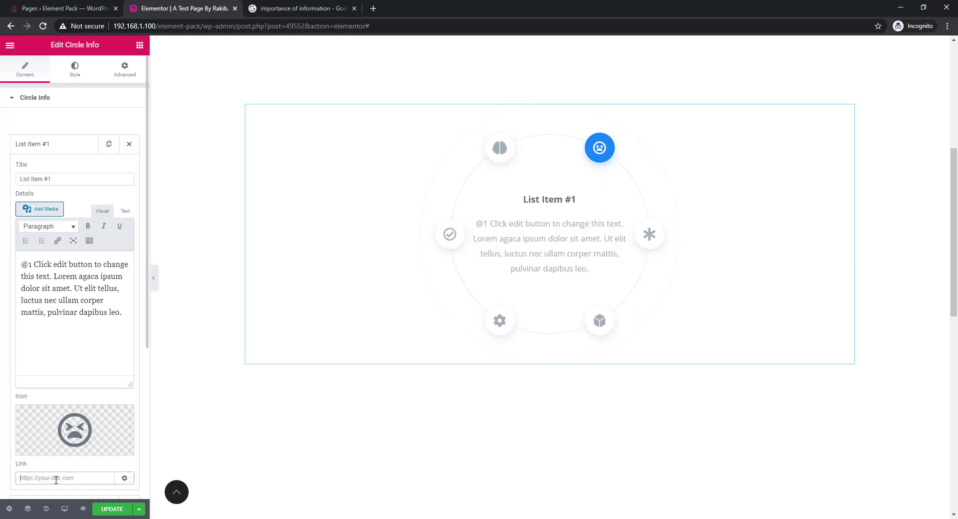
click(125, 479)
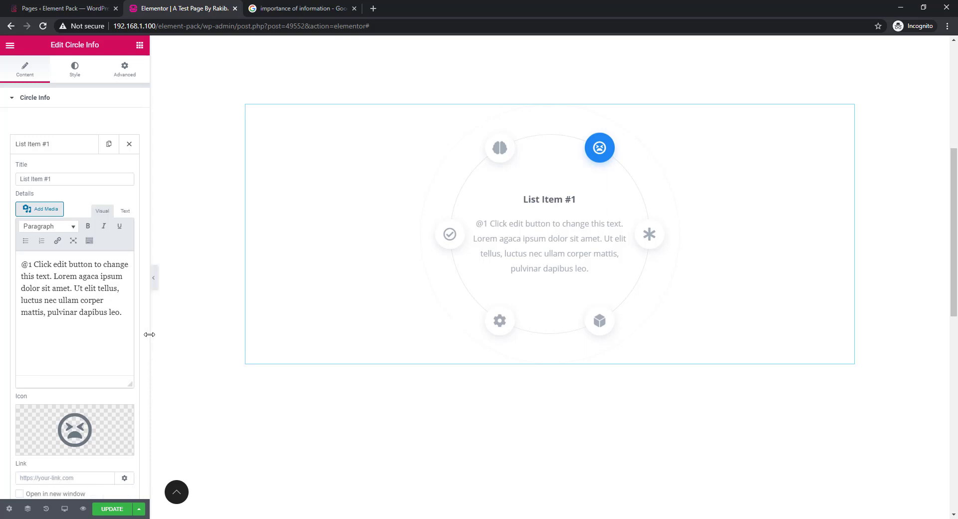
scroll(130, 350, down, 5)
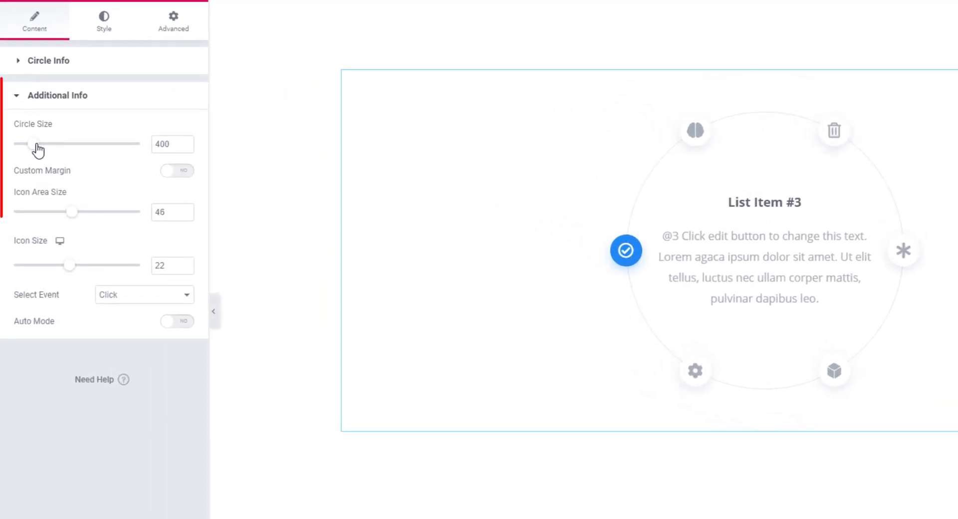
Step: Raise the circle size to 438 and slightly beyond, and increase the icon area size
click(185, 142)
drag(186, 143, 185, 143)
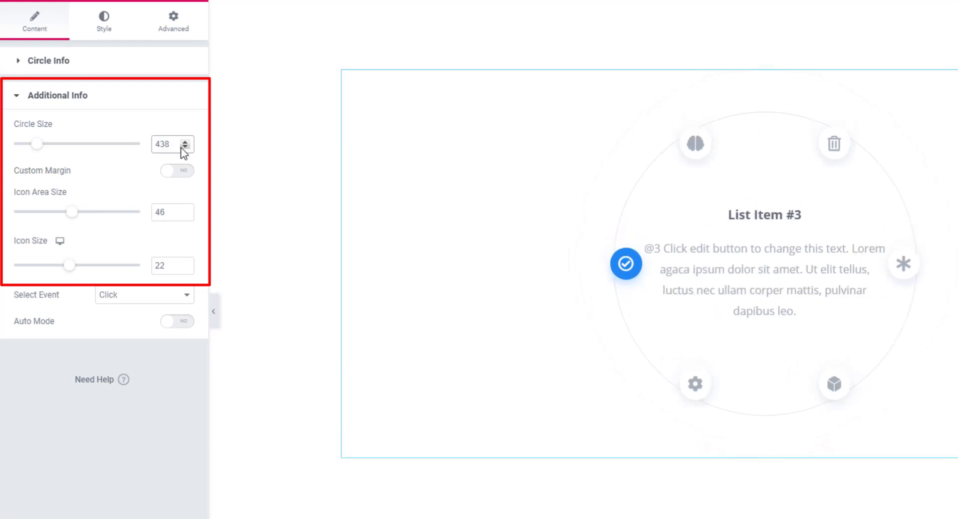
mouse_move(37, 144)
mouse_down()
mouse_move(83, 147)
mouse_move(44, 146)
mouse_up()
mouse_move(70, 219)
mouse_down()
mouse_move(132, 209)
mouse_move(43, 210)
mouse_move(82, 212)
mouse_up()
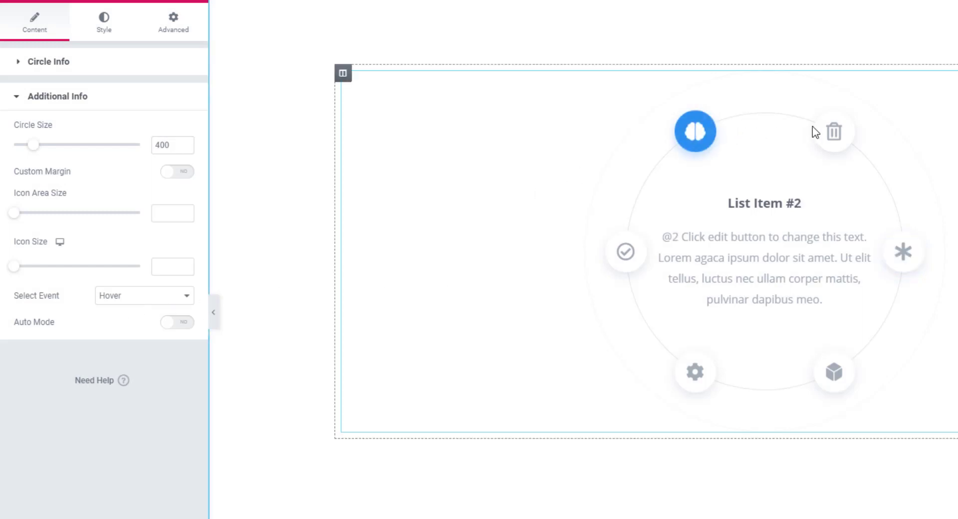
Step: Preview the items under the Hover event and set Select Event to Click
mouse_move(833, 133)
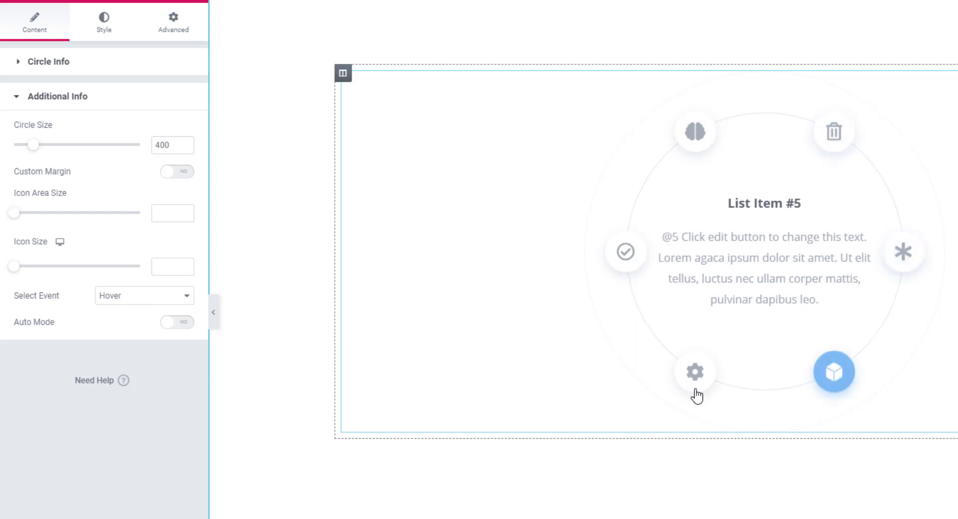
mouse_move(682, 394)
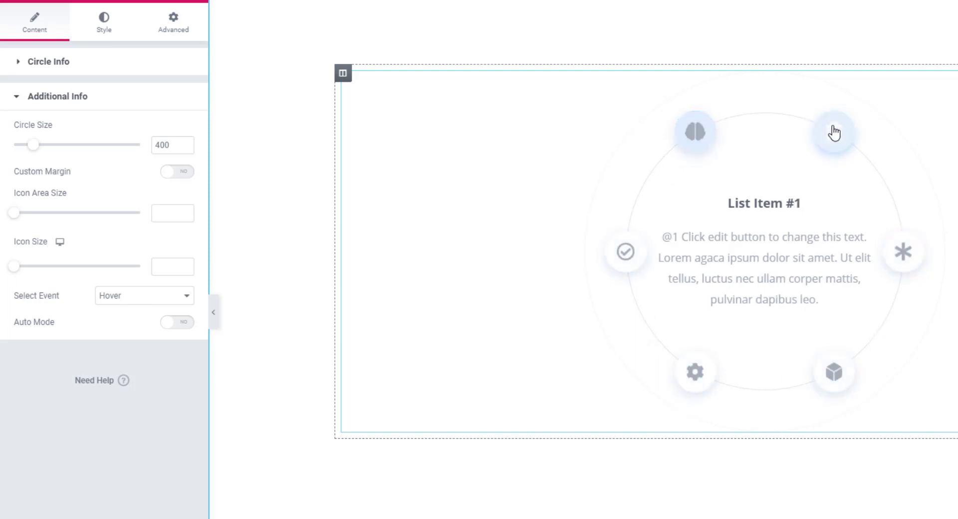
mouse_move(911, 263)
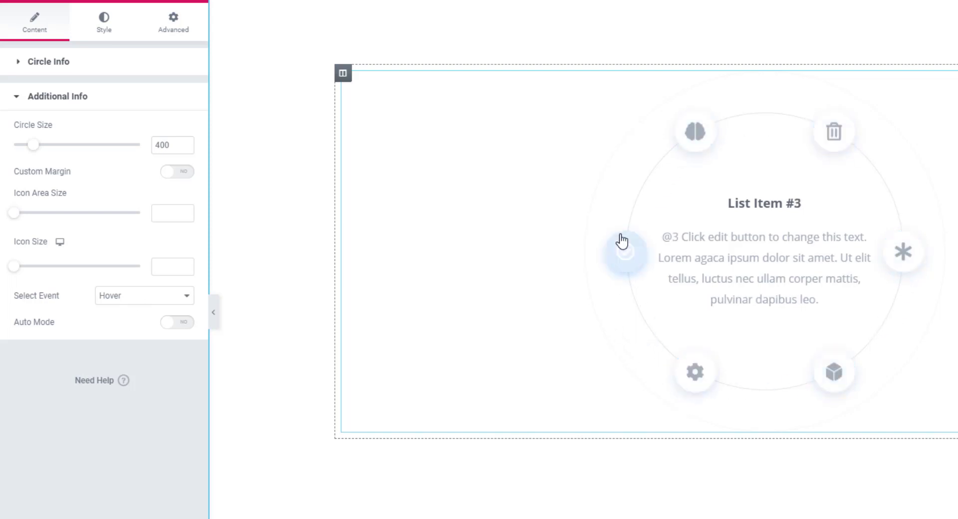
click(189, 298)
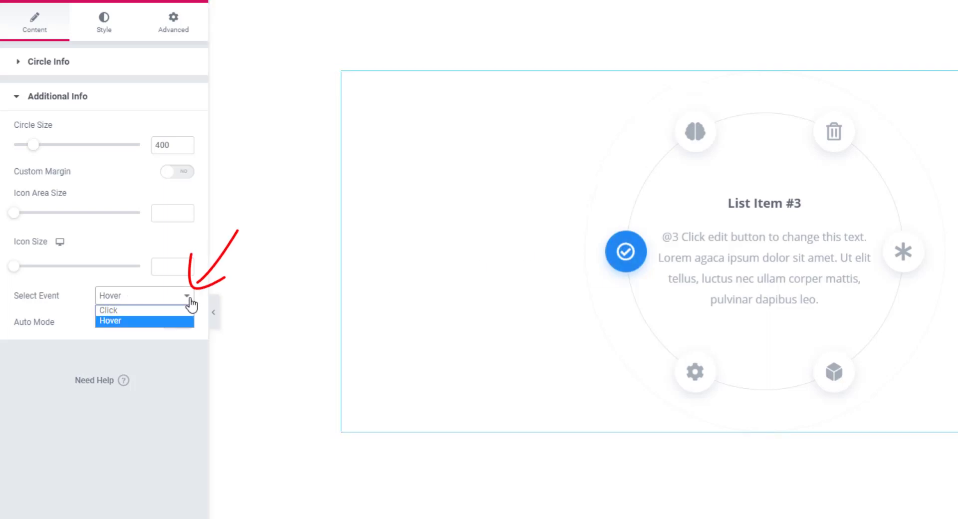
click(136, 312)
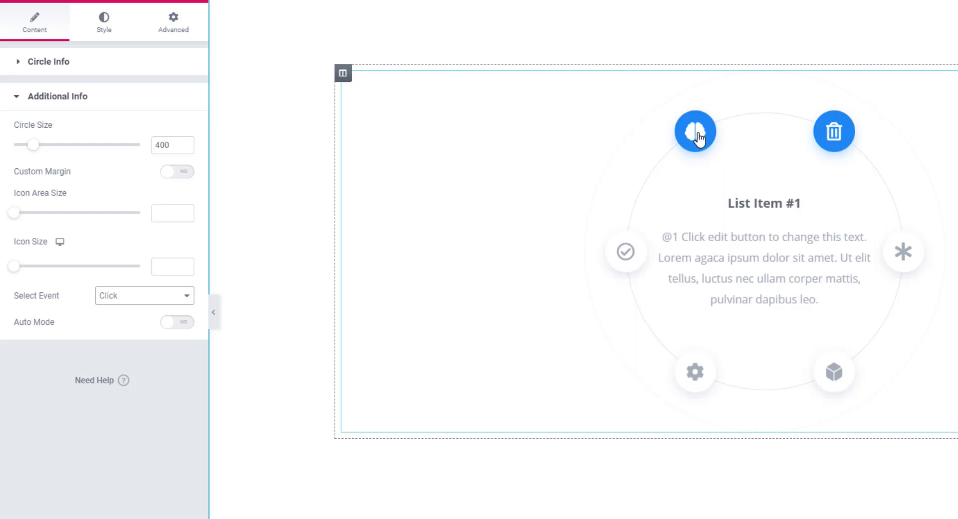
Step: Test the Click event on the brain, trash, asterisk, cube and gear icons of the circle
click(699, 133)
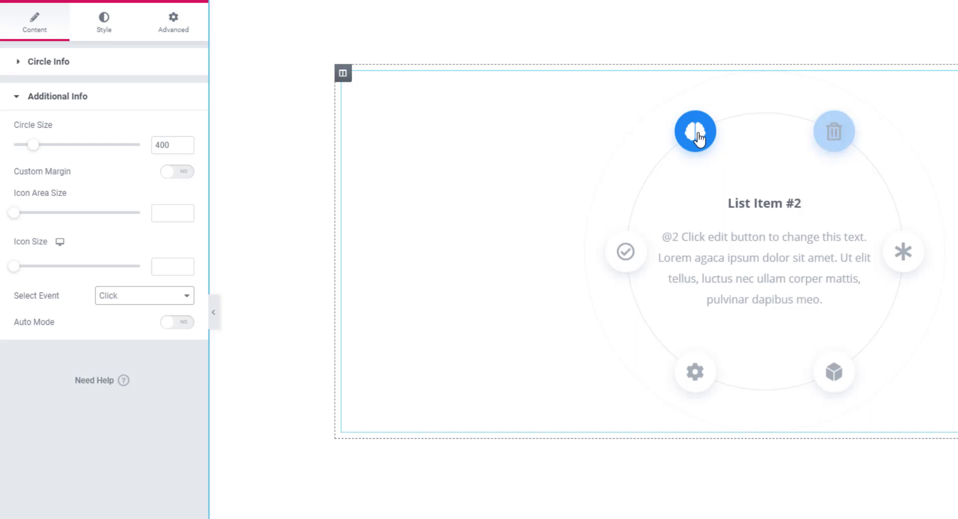
click(834, 133)
click(902, 255)
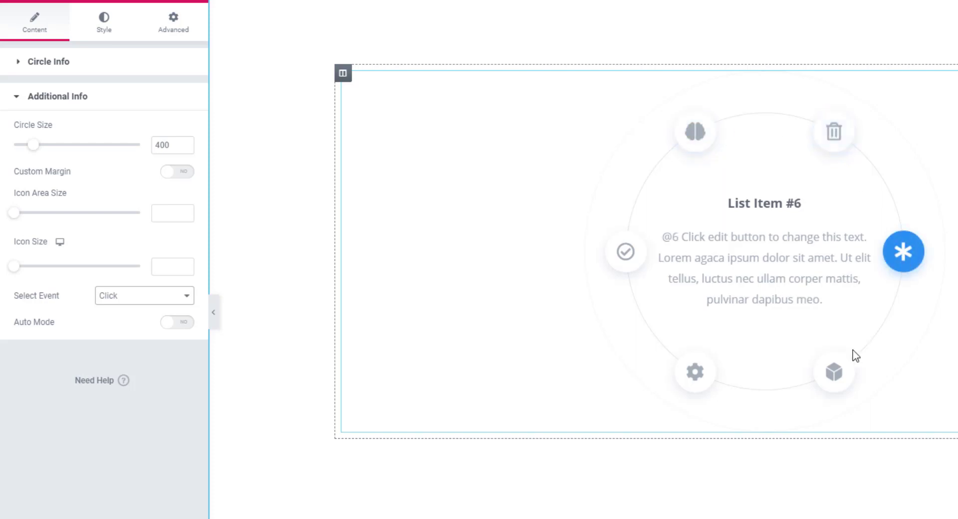
click(848, 383)
click(699, 386)
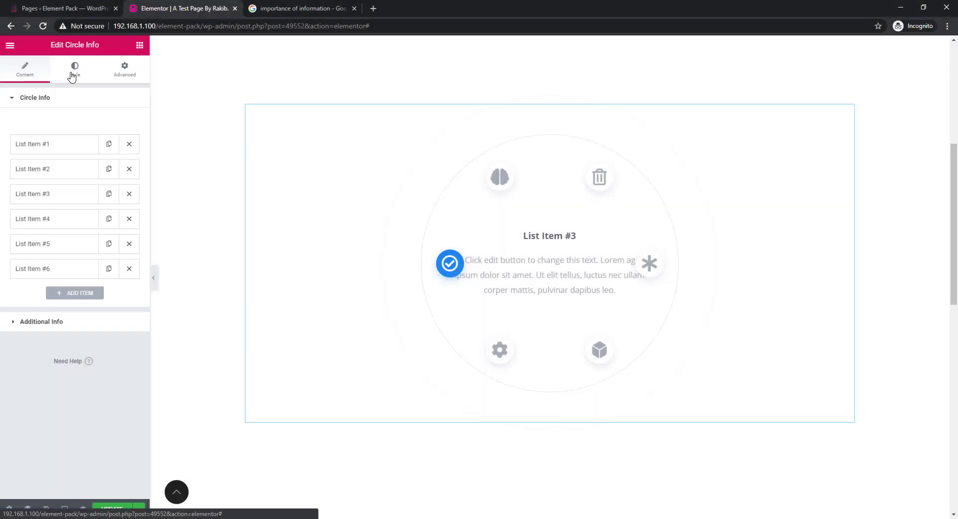
Step: Set the normal-state icon colour to white, #FFFFFF, in the widget's style settings
click(74, 73)
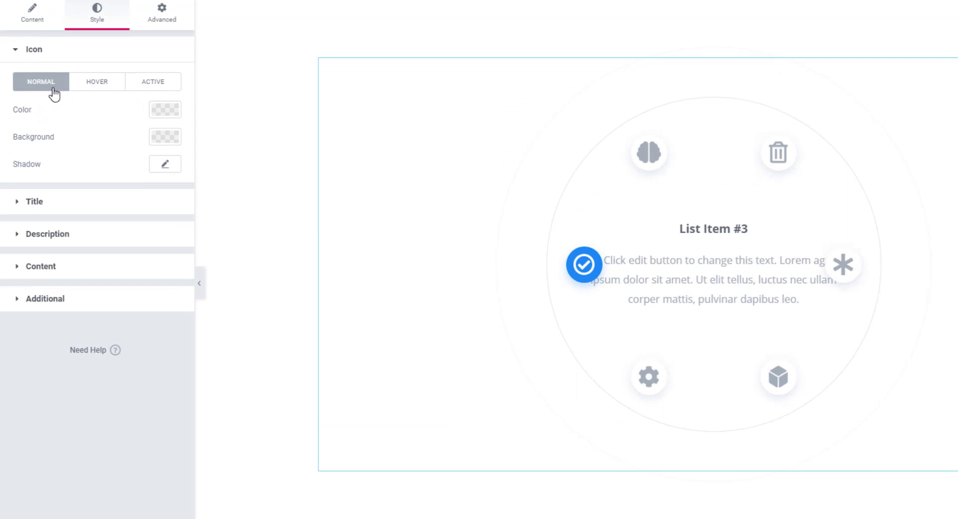
click(159, 117)
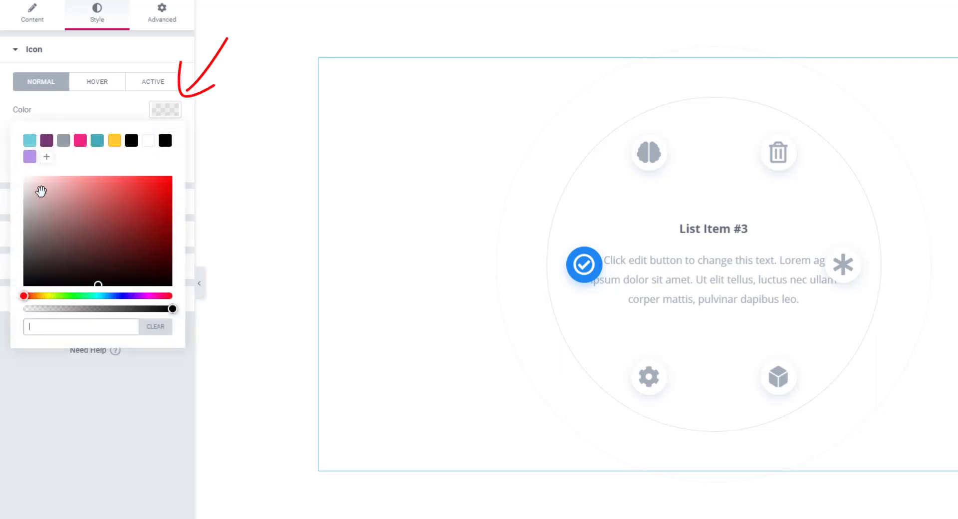
drag(41, 191, 20, 174)
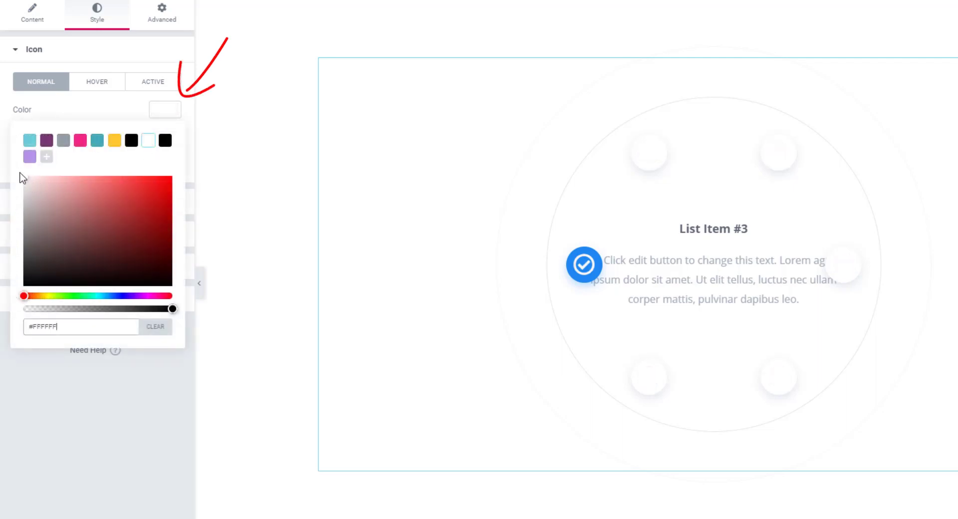
click(78, 112)
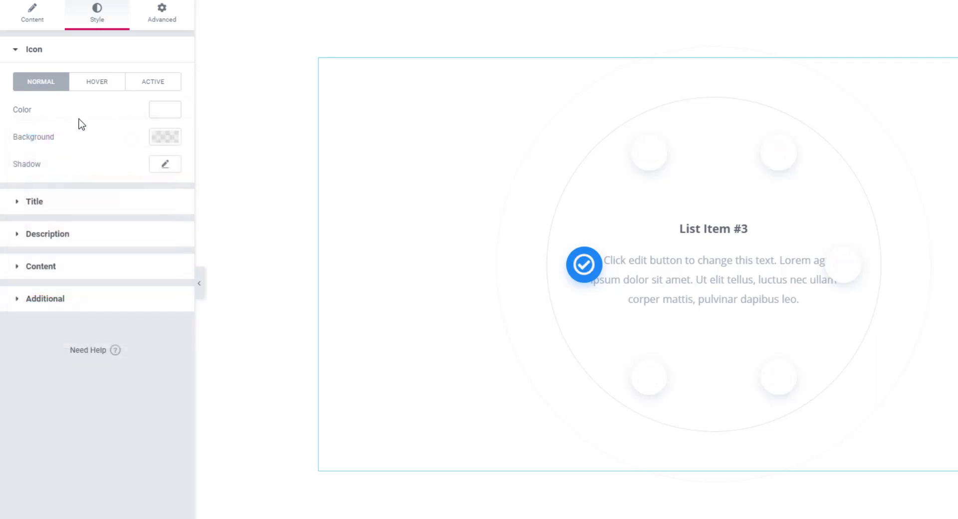
Step: Set the normal-state icon background to yellow, #FDCD4B
click(164, 141)
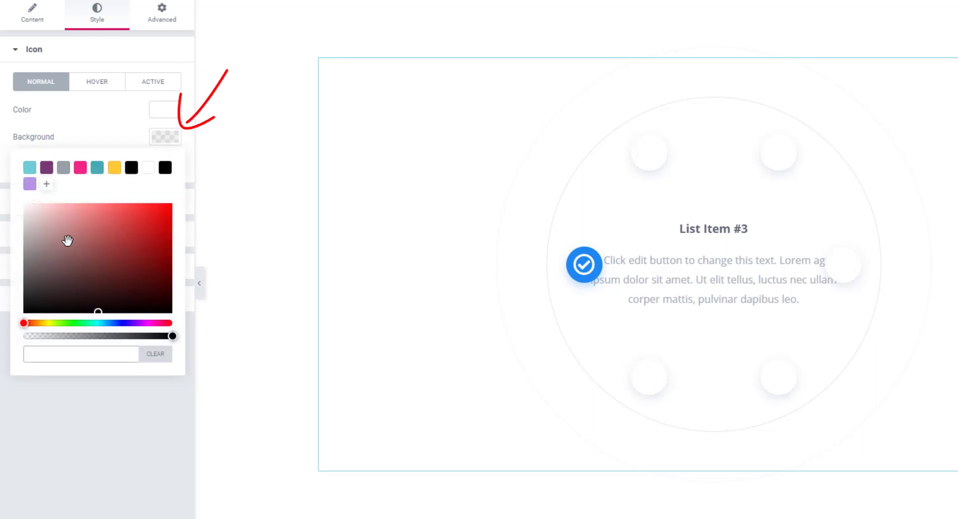
click(115, 168)
click(126, 218)
mouse_move(126, 217)
mouse_down()
mouse_move(105, 239)
mouse_move(128, 204)
mouse_up()
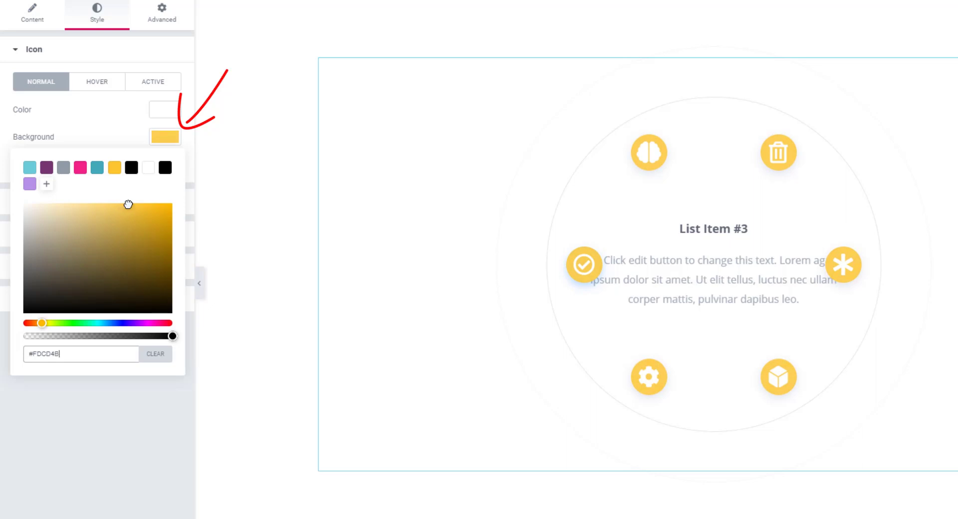
click(115, 140)
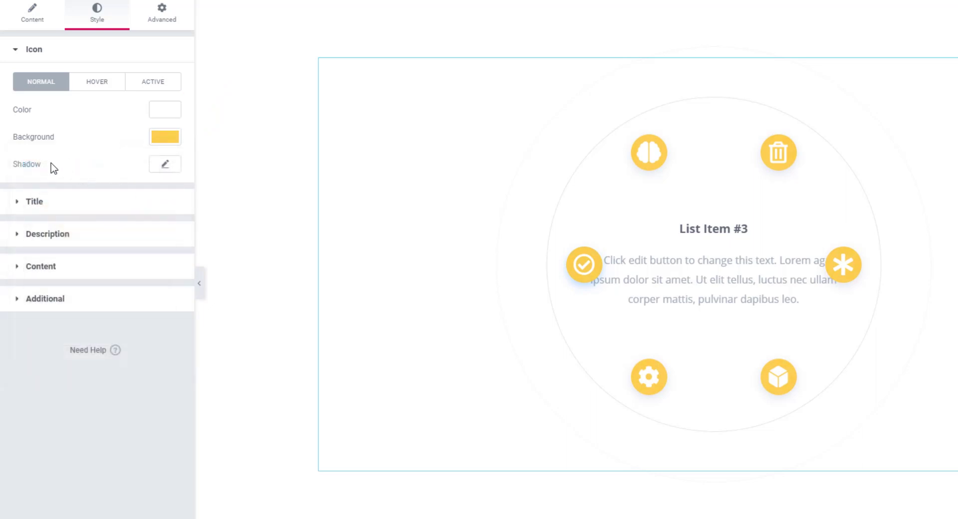
Step: Add an outline shadow to the normal-state icons with colour rgba(0, 0, 0, 0.5) and a blur of 10
click(164, 168)
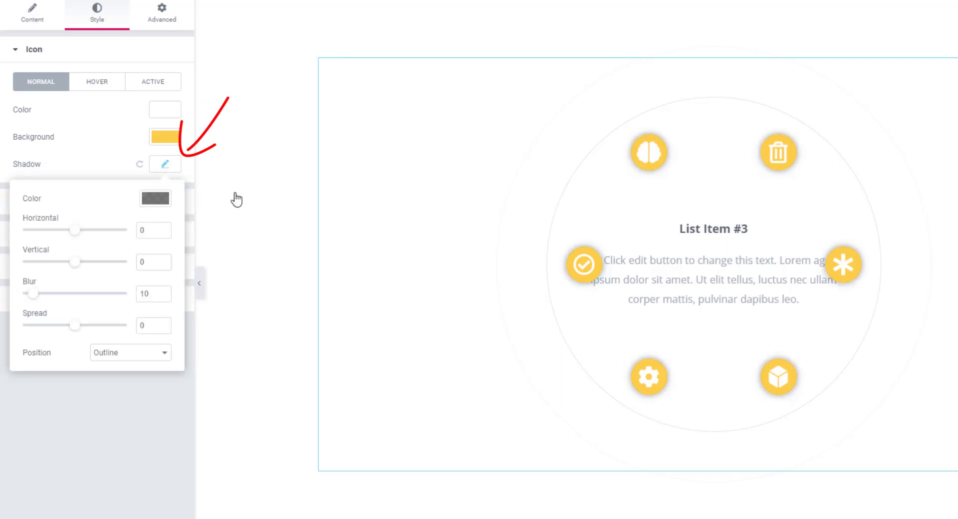
click(155, 200)
mouse_move(96, 314)
mouse_down()
mouse_move(88, 325)
mouse_move(82, 309)
mouse_move(84, 400)
mouse_up()
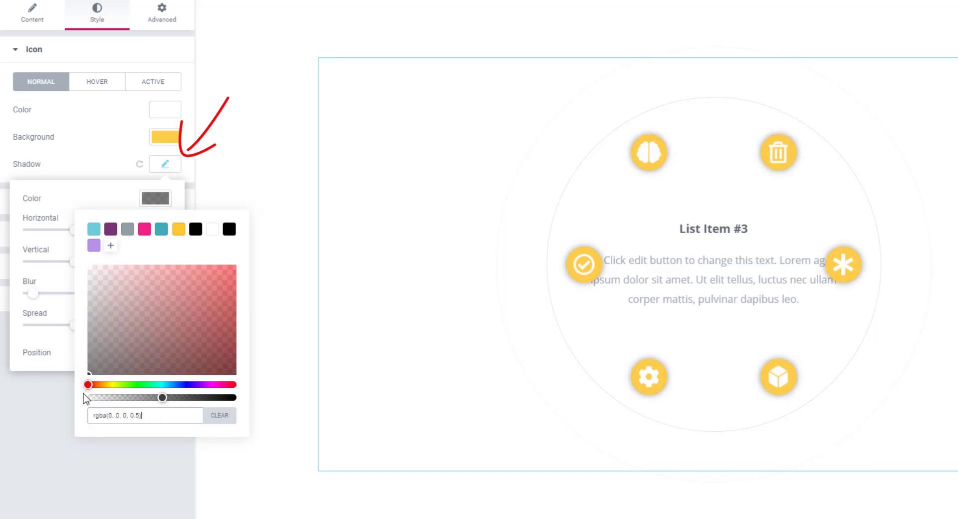
click(97, 164)
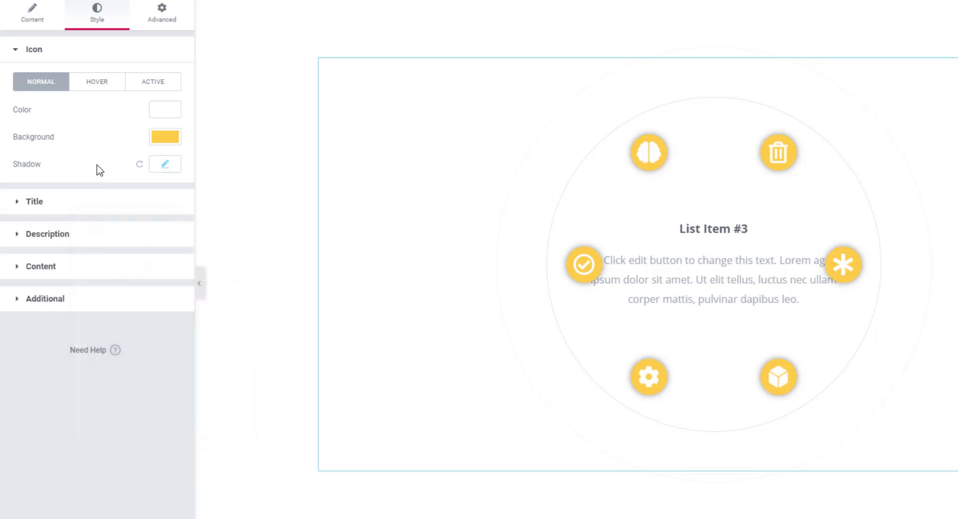
Step: Set the hover-state icon colour to grey, #767676
click(103, 92)
click(164, 111)
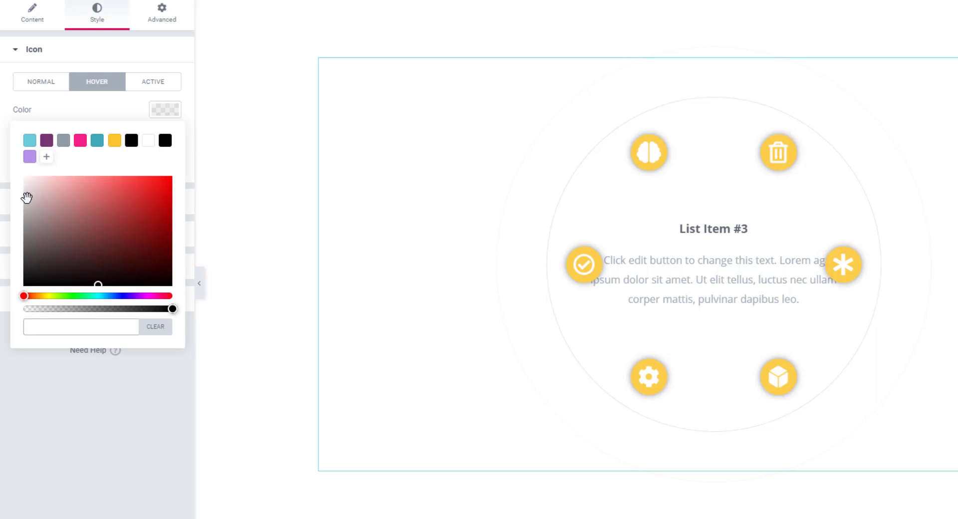
drag(25, 200, 22, 240)
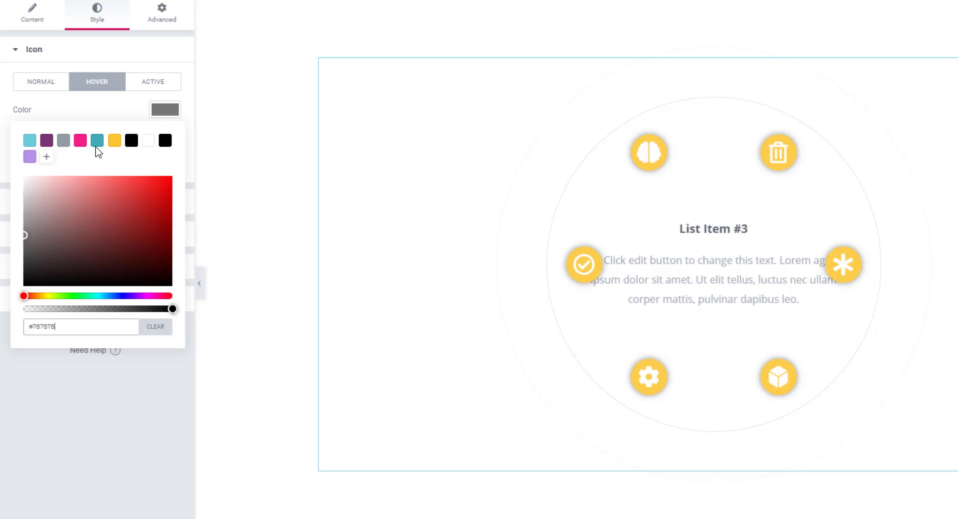
click(120, 110)
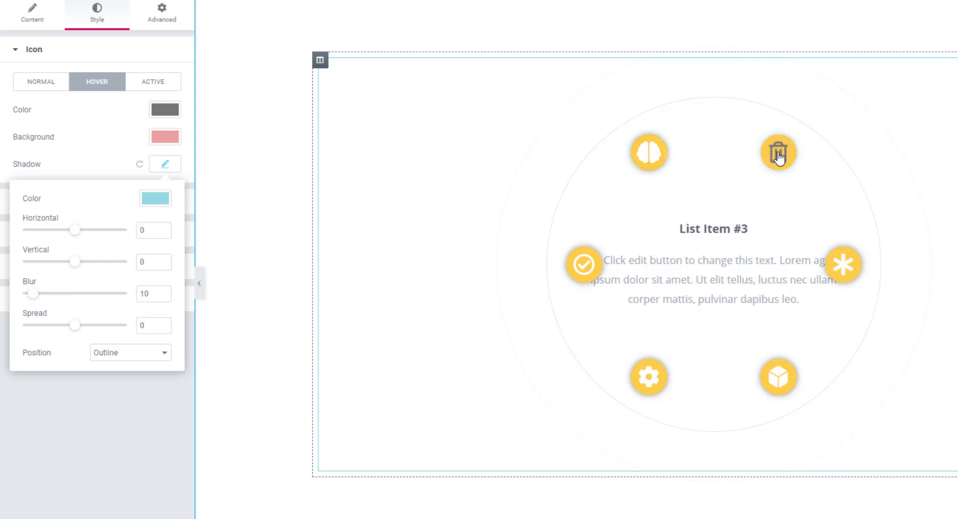
Step: Set the active-state icon colour to red, #CF5252
click(166, 91)
click(166, 111)
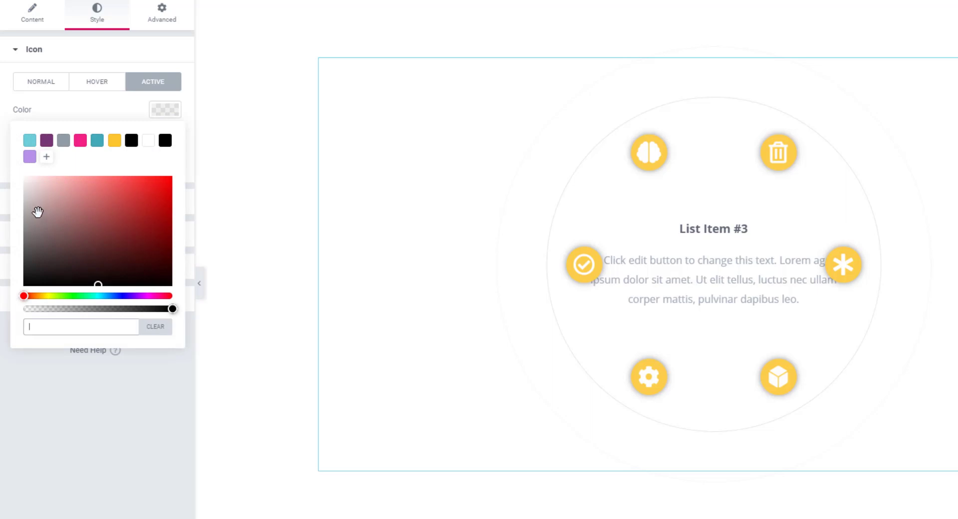
drag(91, 207, 114, 197)
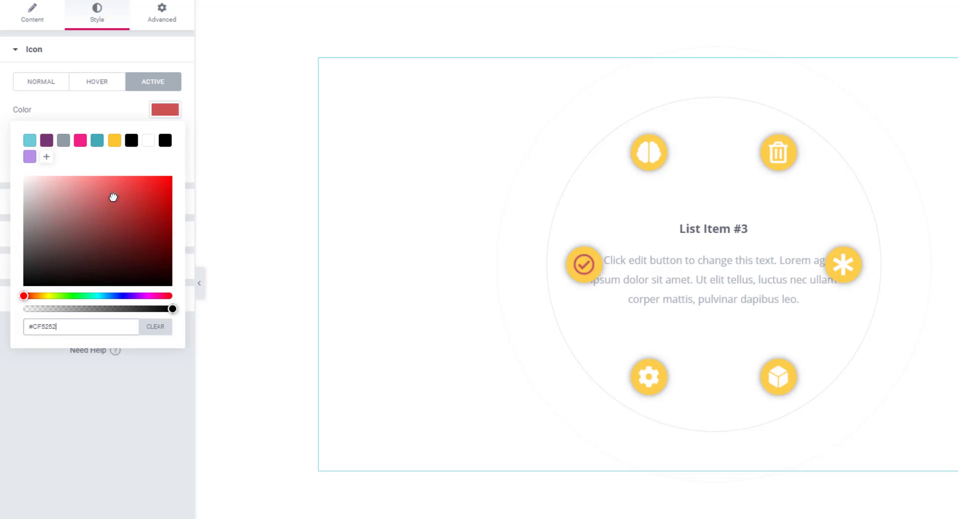
click(115, 107)
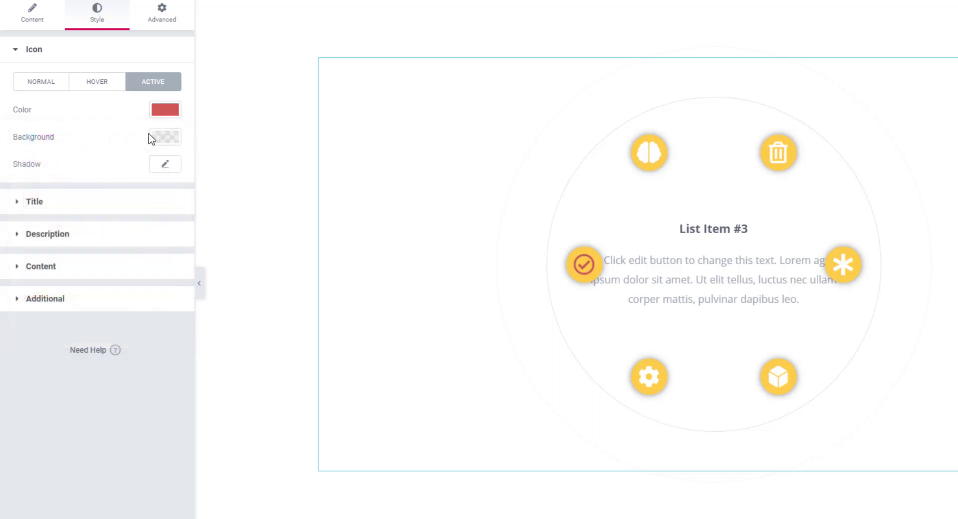
Step: Set the active-state icon background to dark red, #450101
click(164, 143)
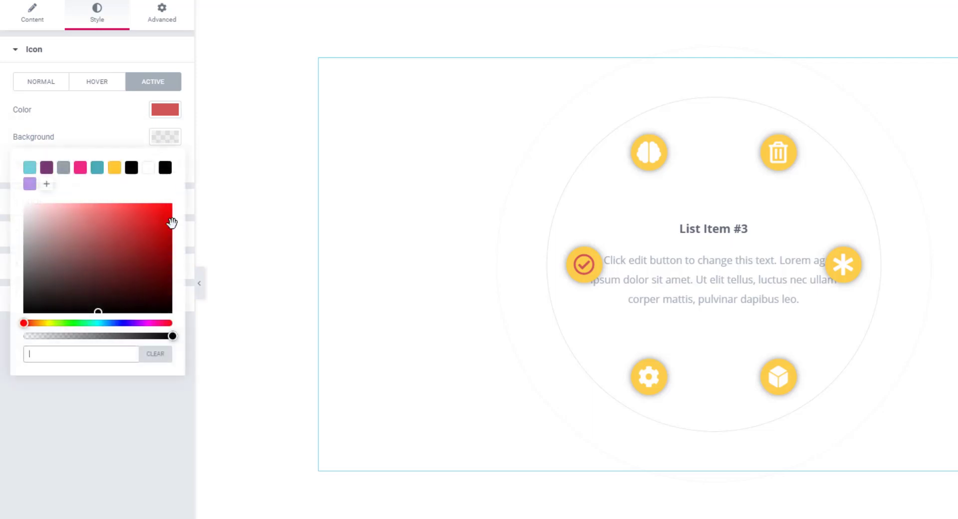
click(168, 283)
drag(169, 283, 170, 284)
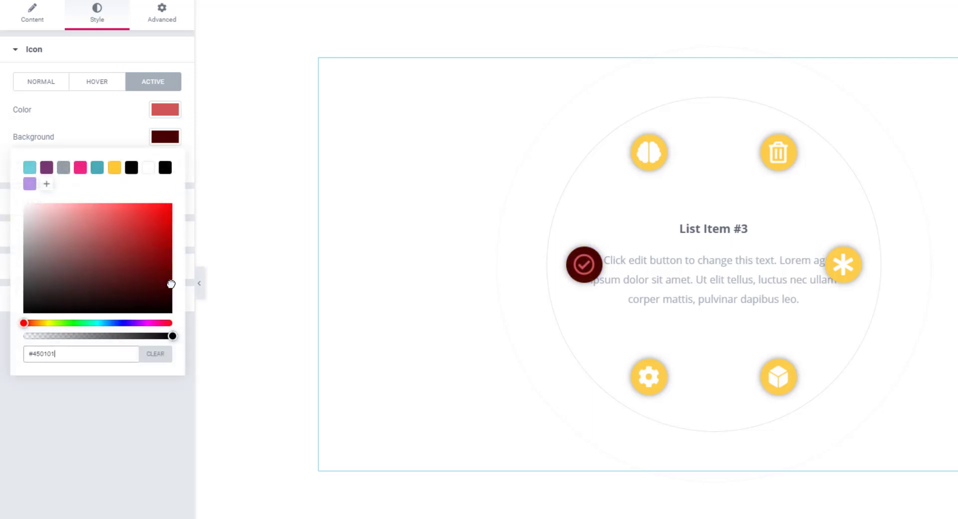
click(110, 139)
Step: Add a shadow to the active-state icon with blue colour rgba(12, 64, 174, 0.5) and preview it on the trash icon
click(156, 168)
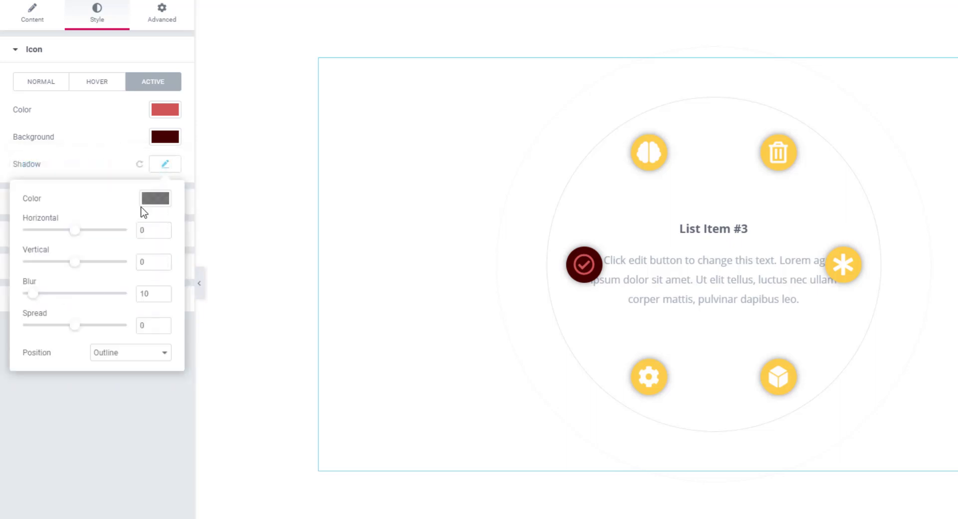
click(155, 200)
click(181, 272)
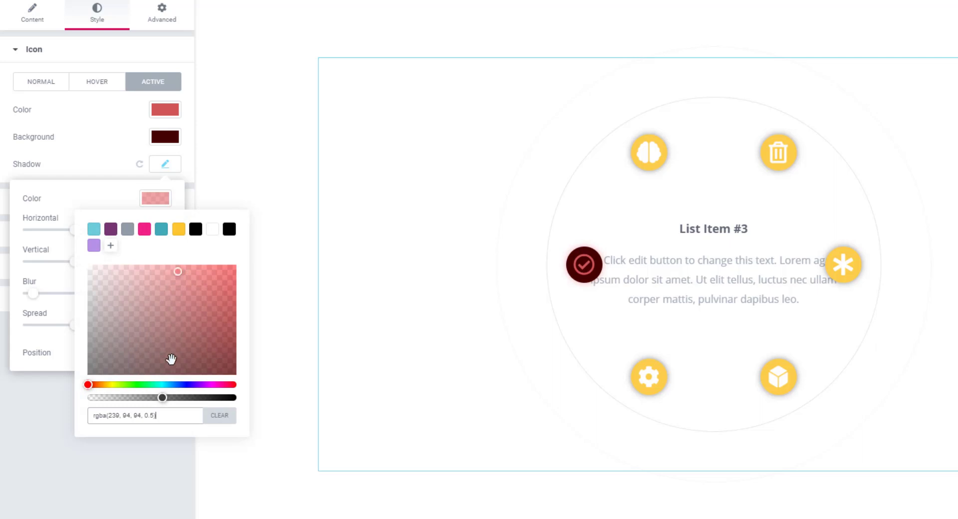
drag(168, 384, 178, 384)
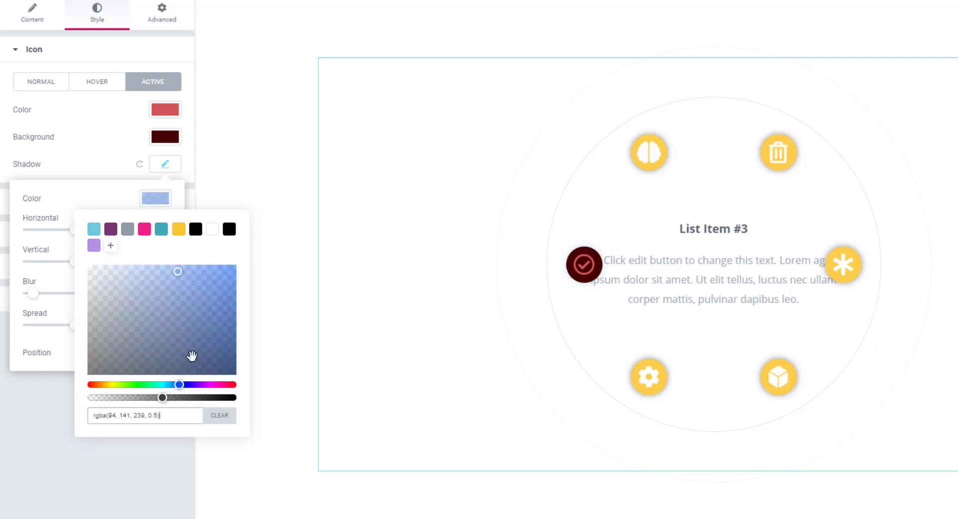
click(226, 299)
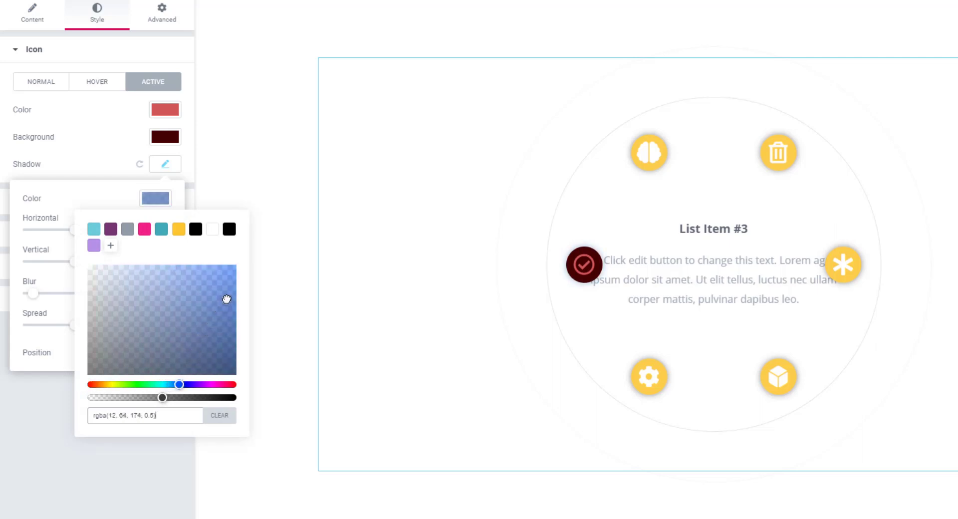
click(128, 172)
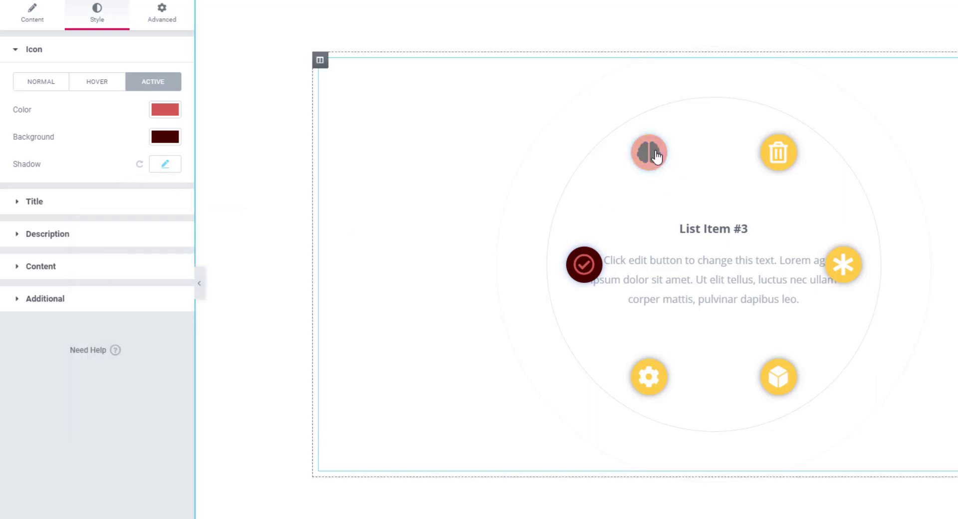
click(781, 153)
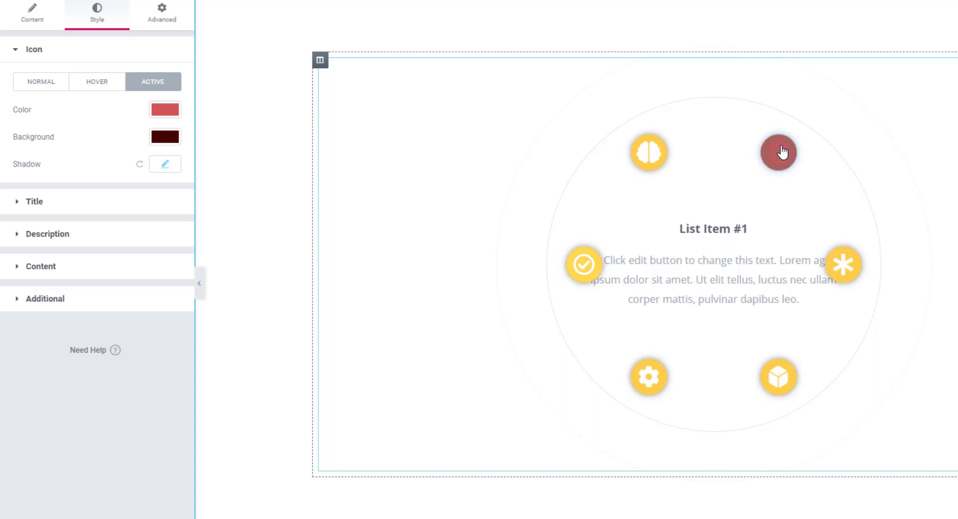
Step: Set the normal-state title colour to magenta
click(47, 204)
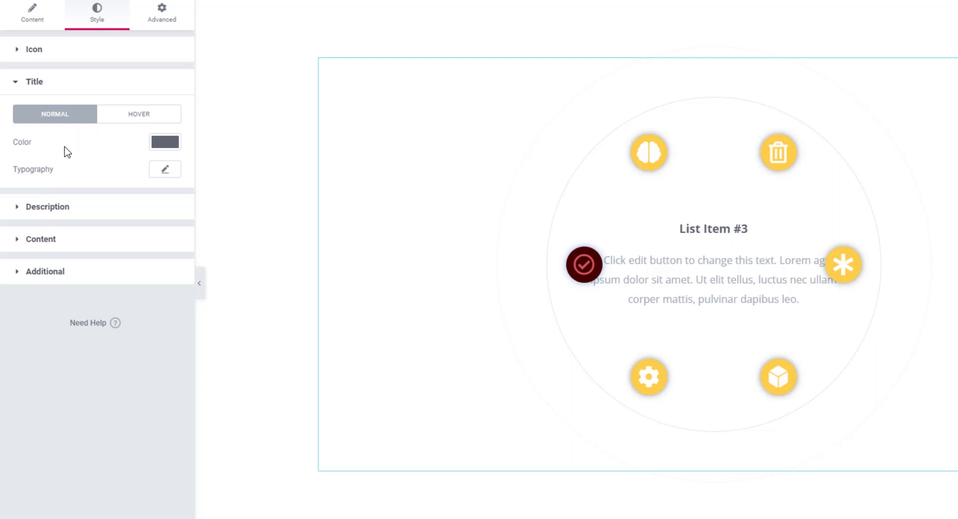
click(170, 147)
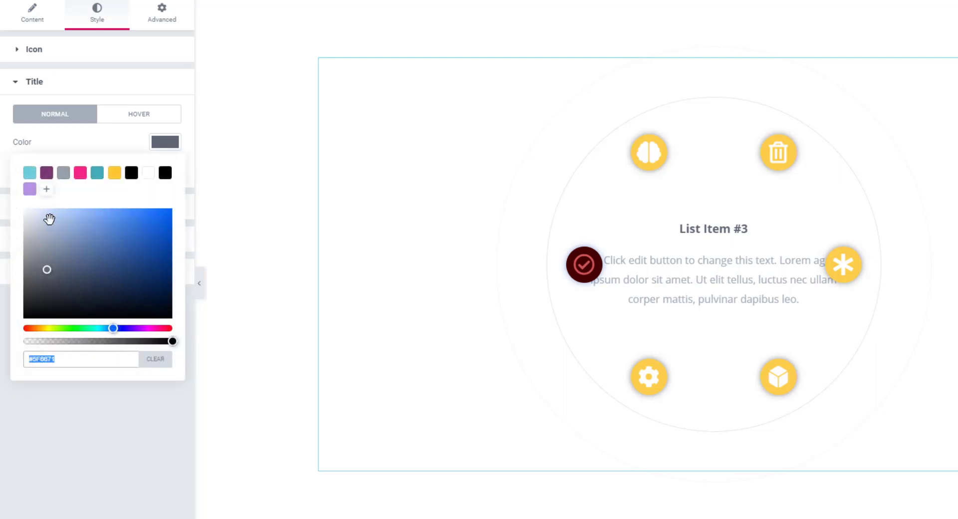
drag(47, 218, 155, 285)
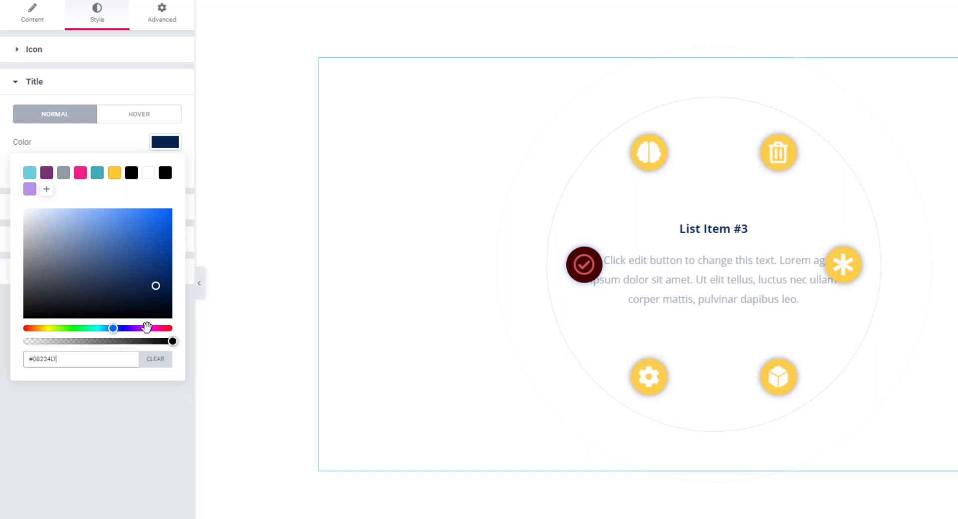
drag(145, 328, 159, 327)
drag(156, 244, 167, 224)
click(114, 148)
Step: Set the title's font family to Emblema One after trying El Messiri
click(161, 171)
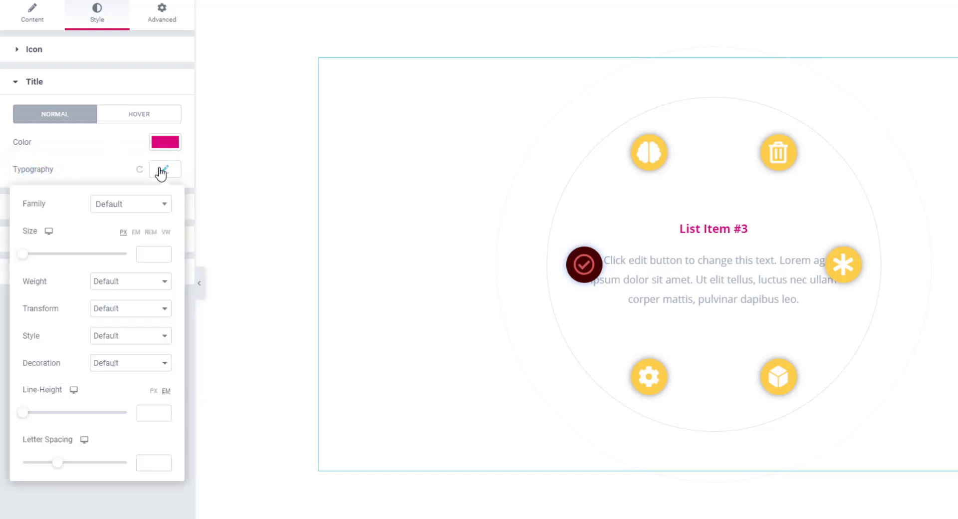
click(163, 208)
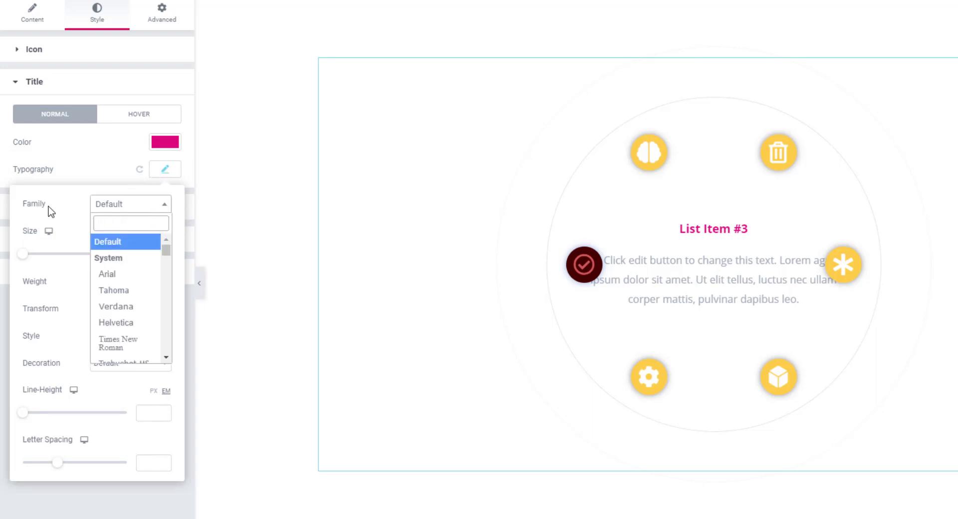
scroll(130, 267, down, 15)
click(125, 270)
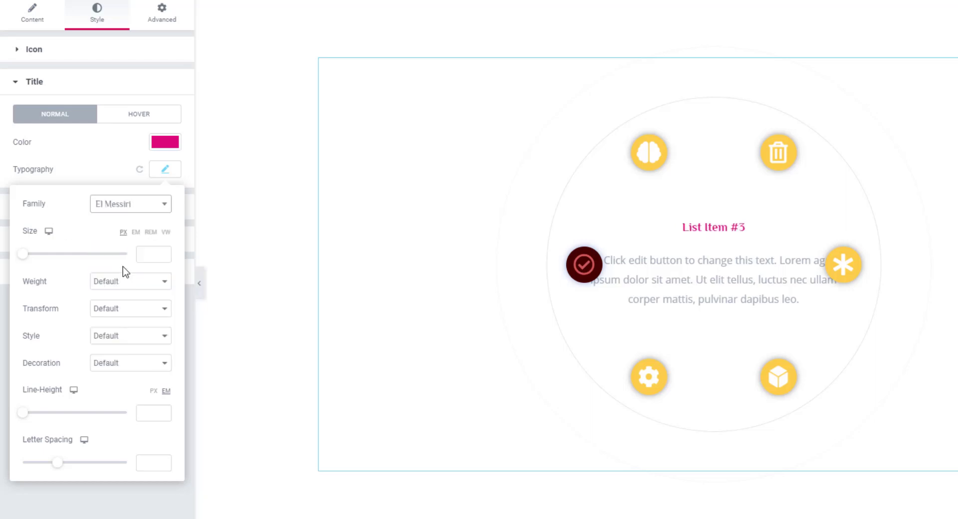
click(164, 209)
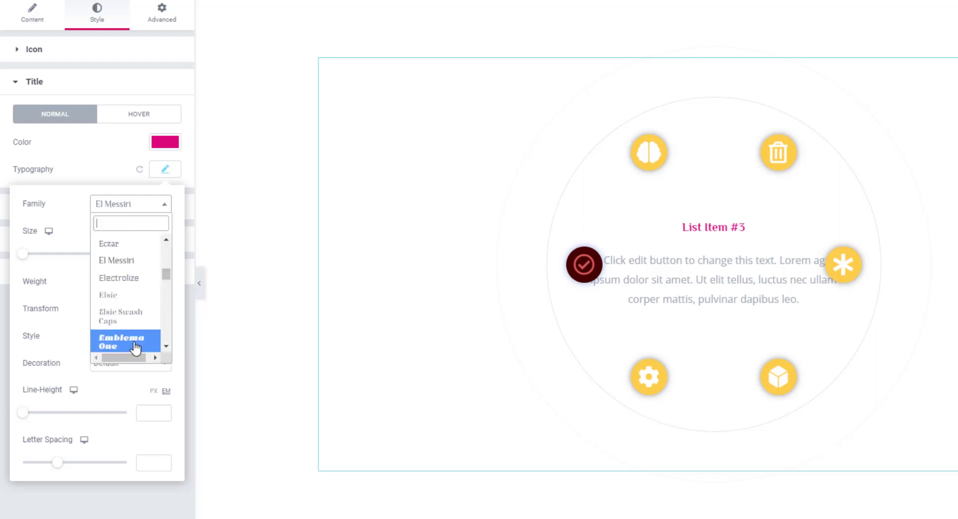
click(121, 342)
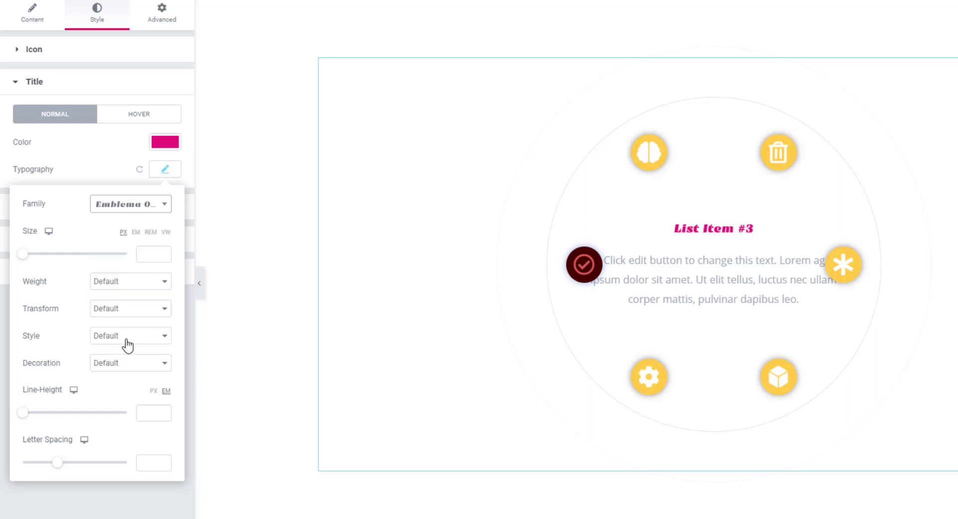
click(163, 210)
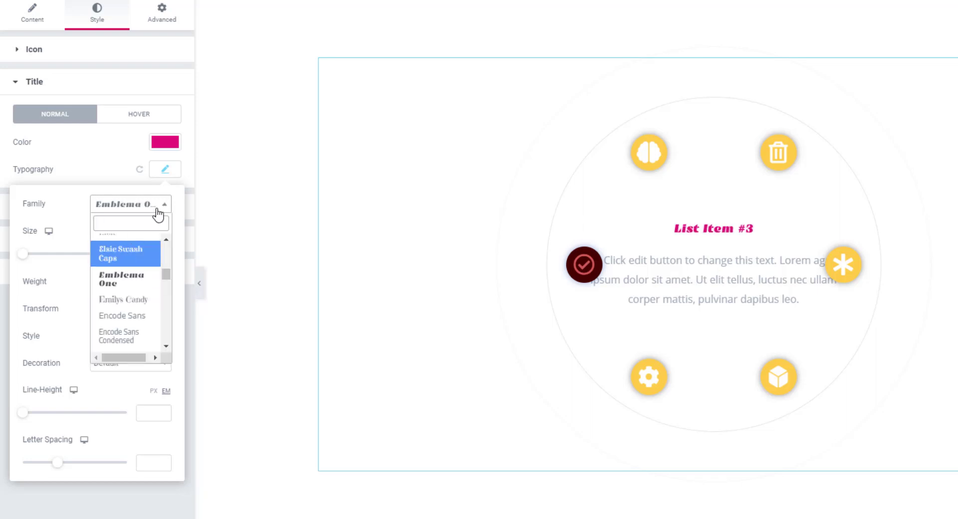
click(143, 214)
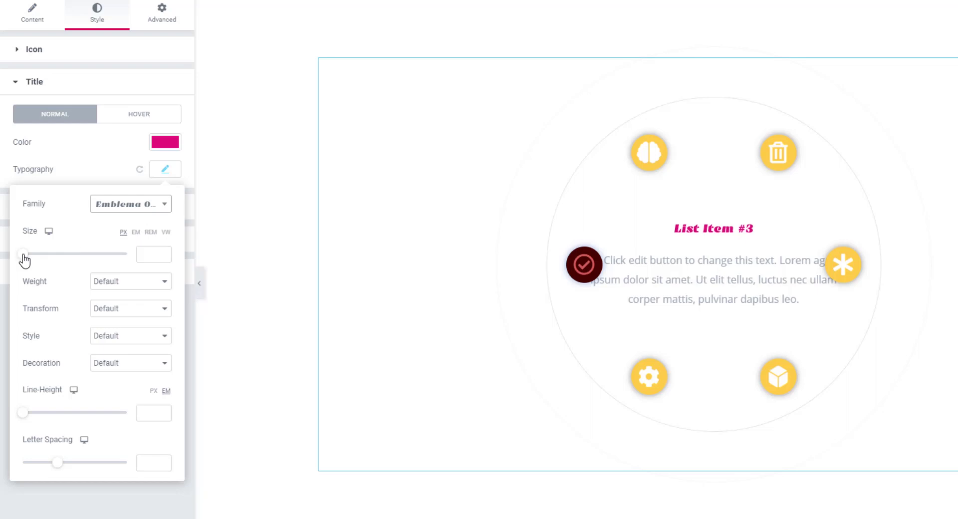
Step: Set the title's font size to 40 px and its weight to 800
drag(23, 257, 55, 259)
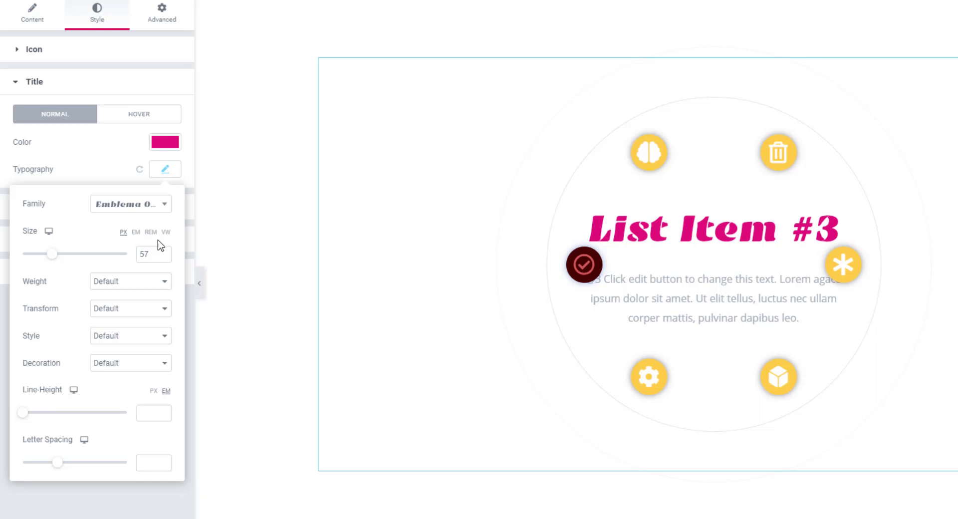
mouse_move(55, 260)
mouse_down()
mouse_move(71, 261)
mouse_move(47, 267)
mouse_up()
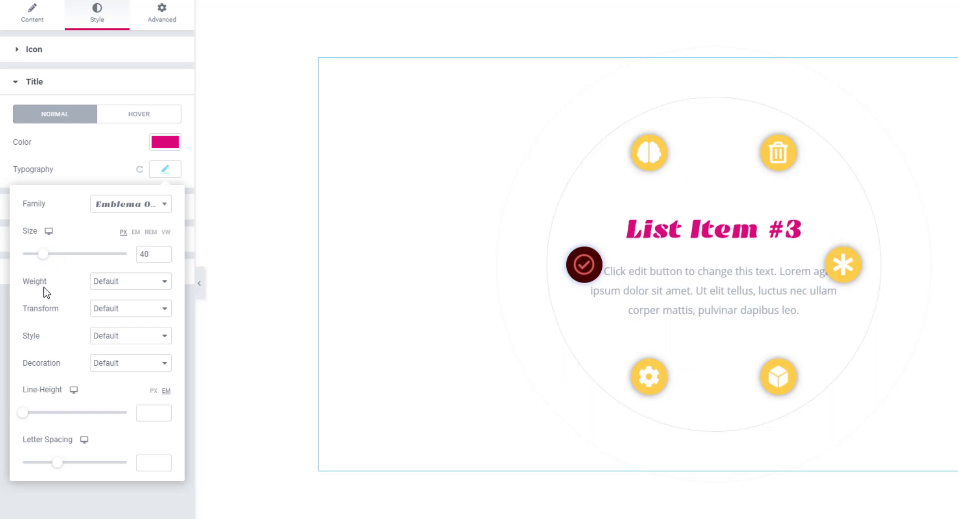
click(159, 282)
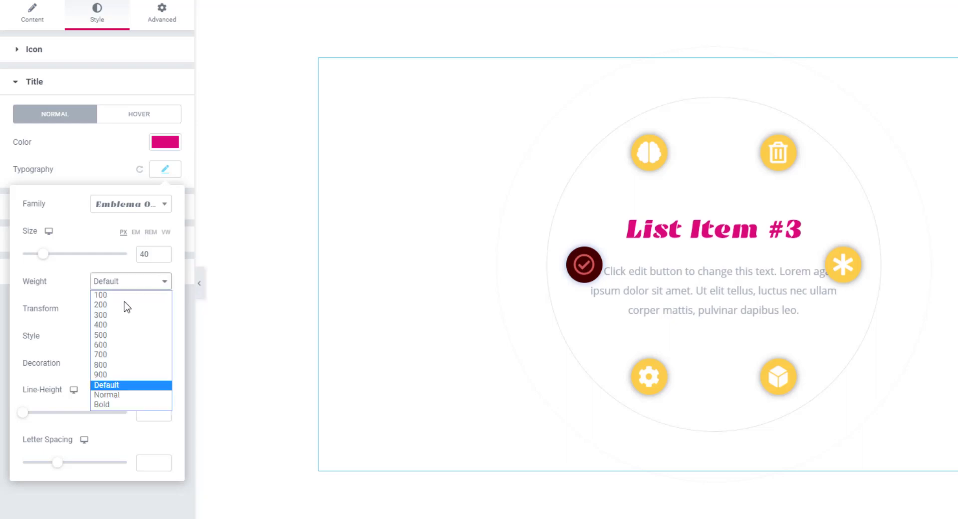
click(106, 335)
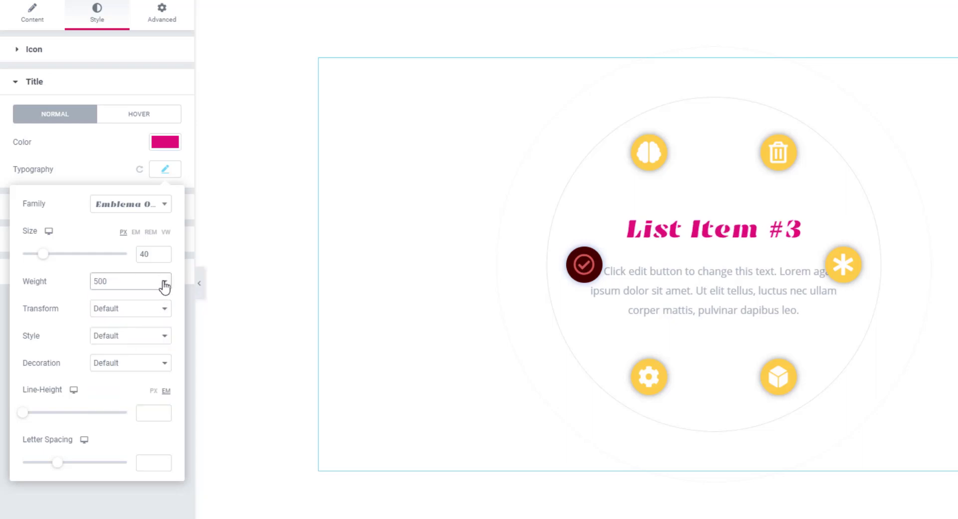
click(161, 282)
click(109, 365)
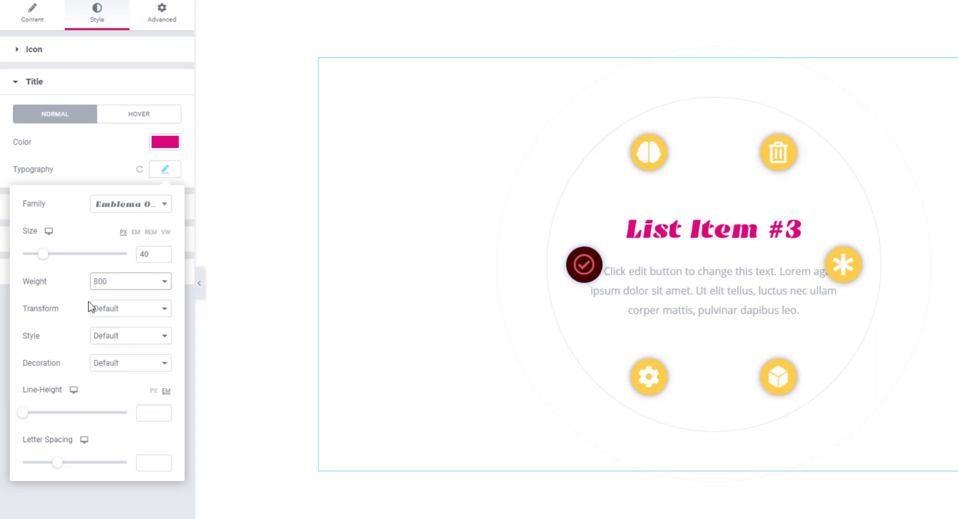
Step: Try the Uppercase, Lowercase and Capitalize text transforms on the title
click(165, 309)
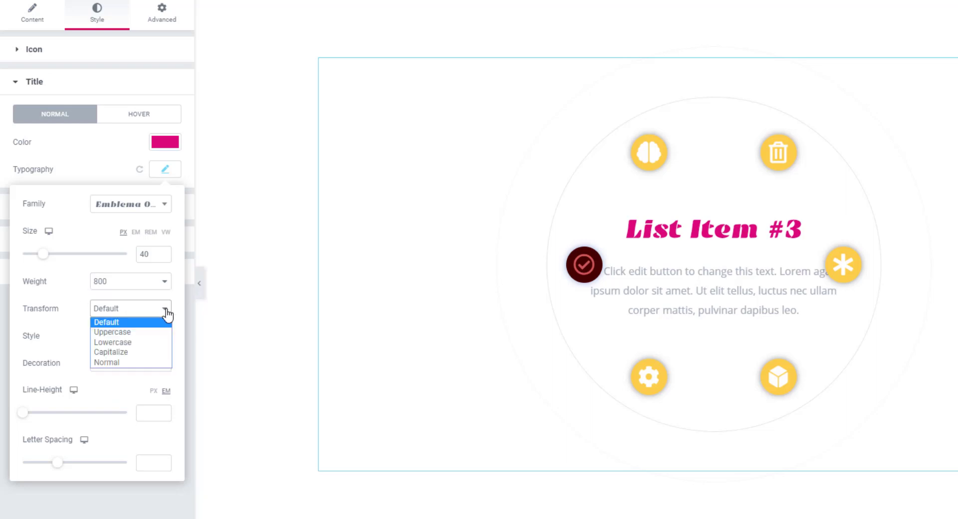
click(131, 332)
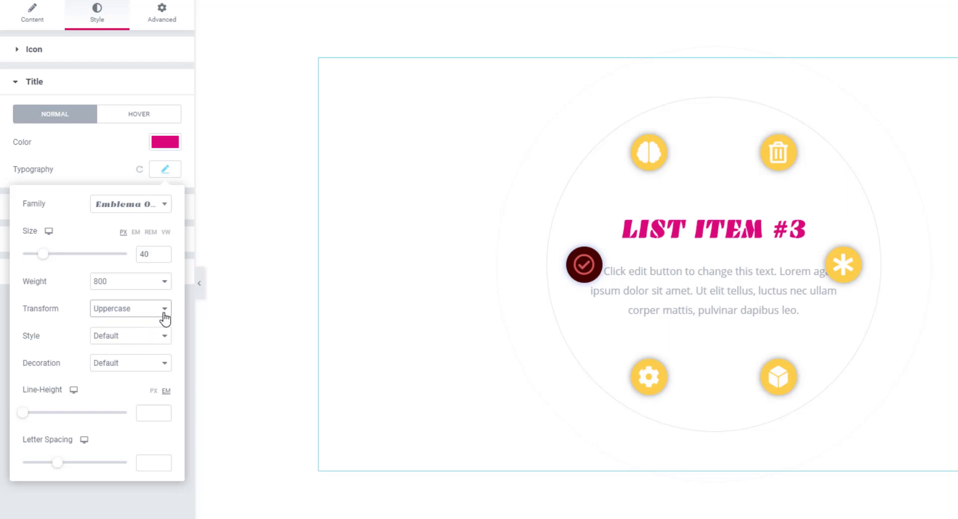
click(164, 310)
click(131, 342)
click(162, 309)
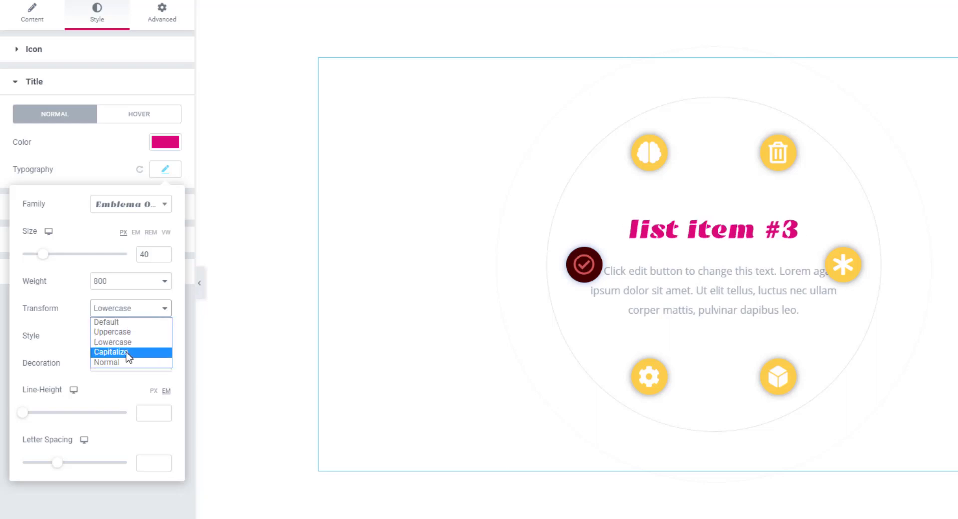
click(129, 352)
Step: Set both the title's text transform and its font style to Normal
click(161, 310)
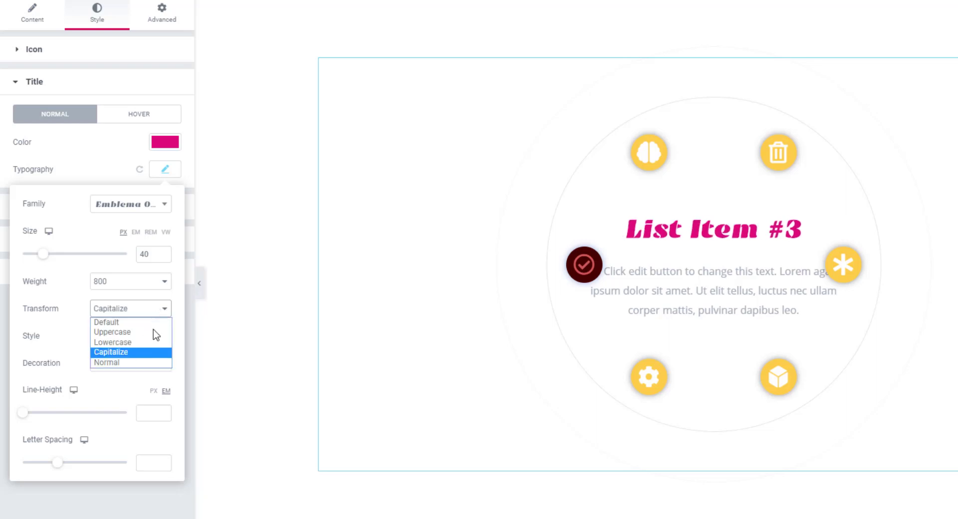
click(124, 362)
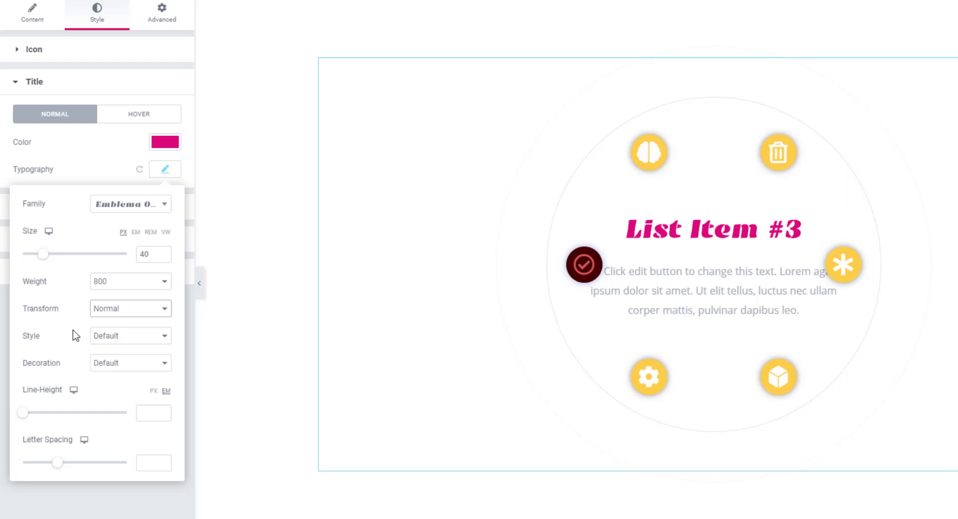
click(160, 336)
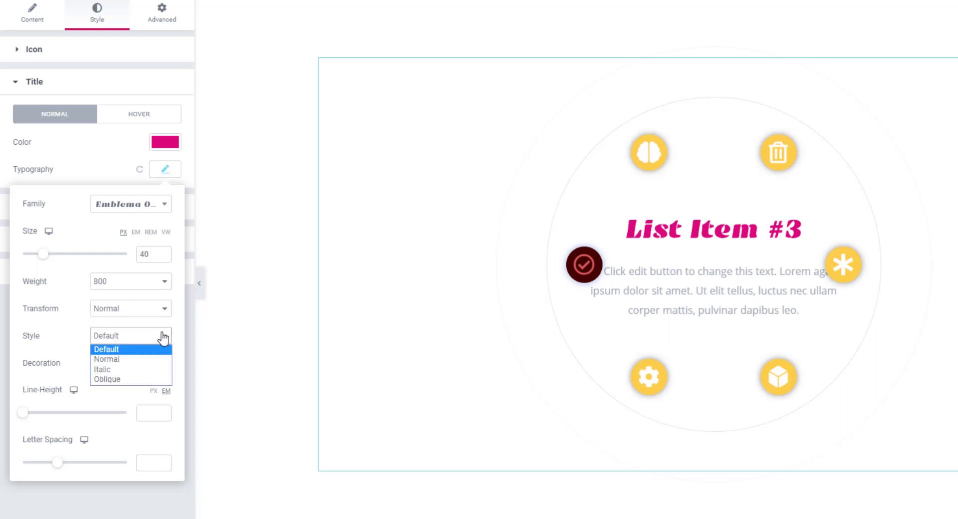
click(118, 361)
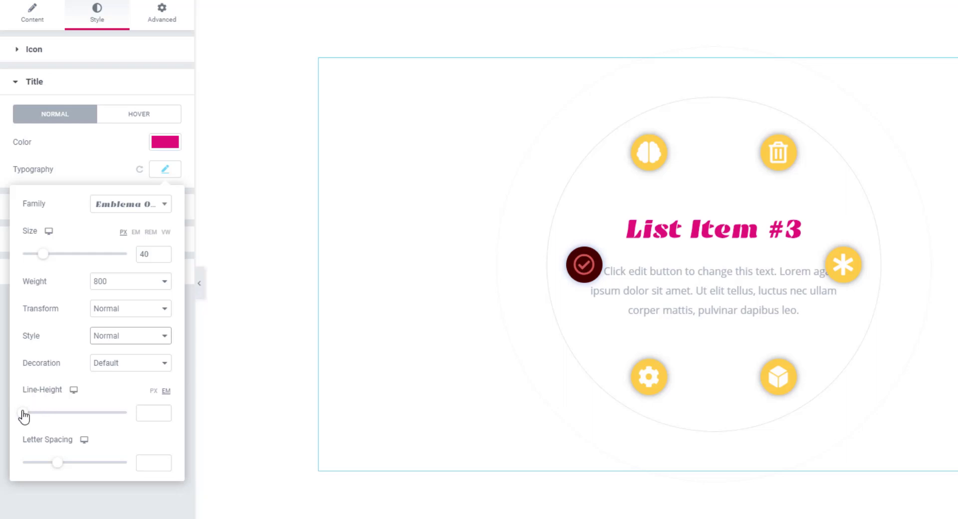
Step: Set the title's line height to 18 px and widen its letter spacing
drag(25, 416, 53, 418)
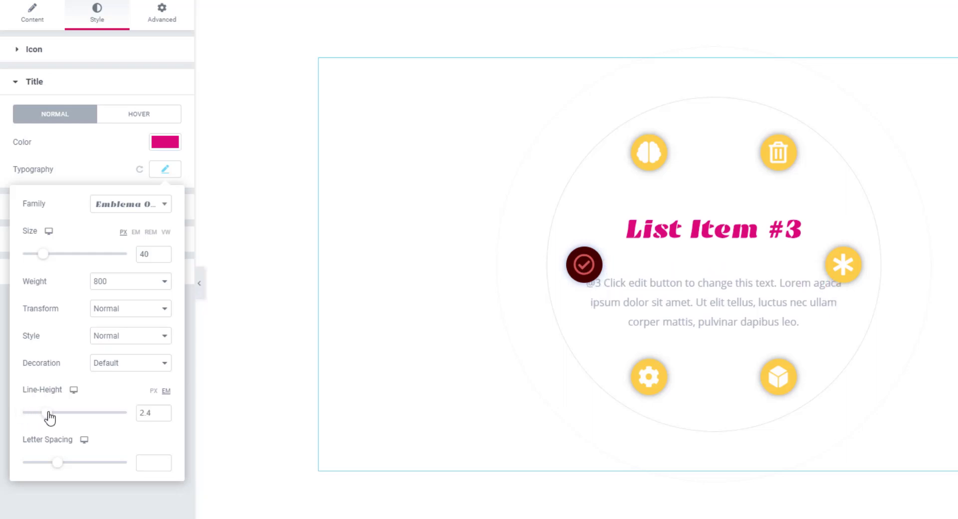
click(153, 393)
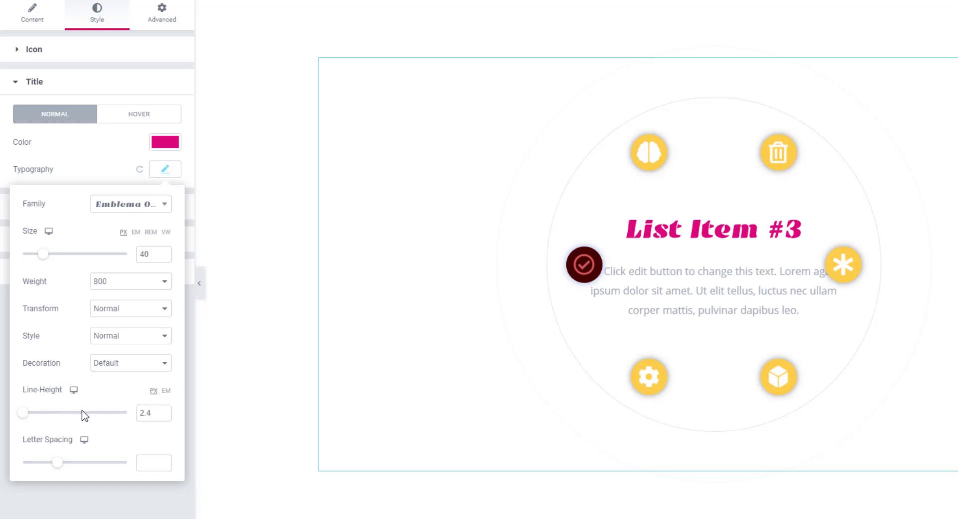
mouse_move(28, 418)
mouse_down()
mouse_move(53, 418)
mouse_move(43, 417)
mouse_up()
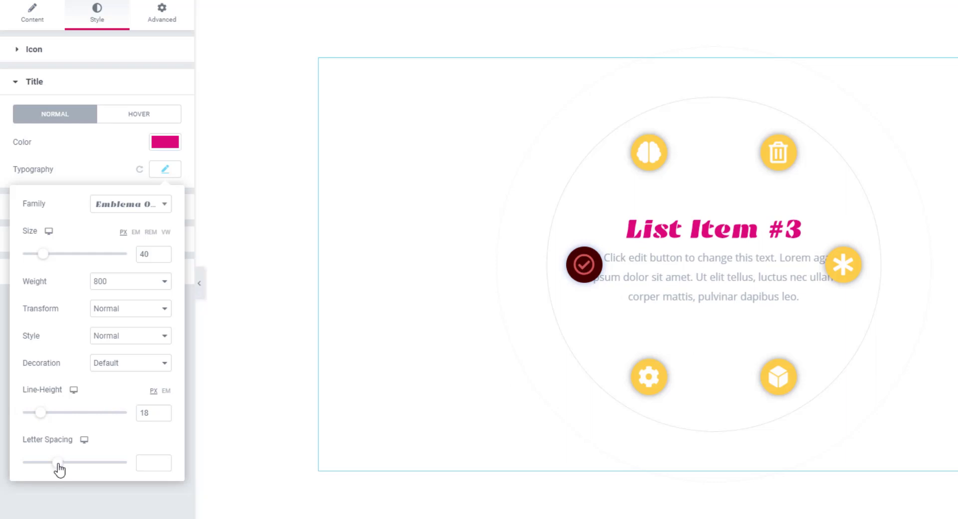
drag(60, 469, 101, 469)
click(97, 499)
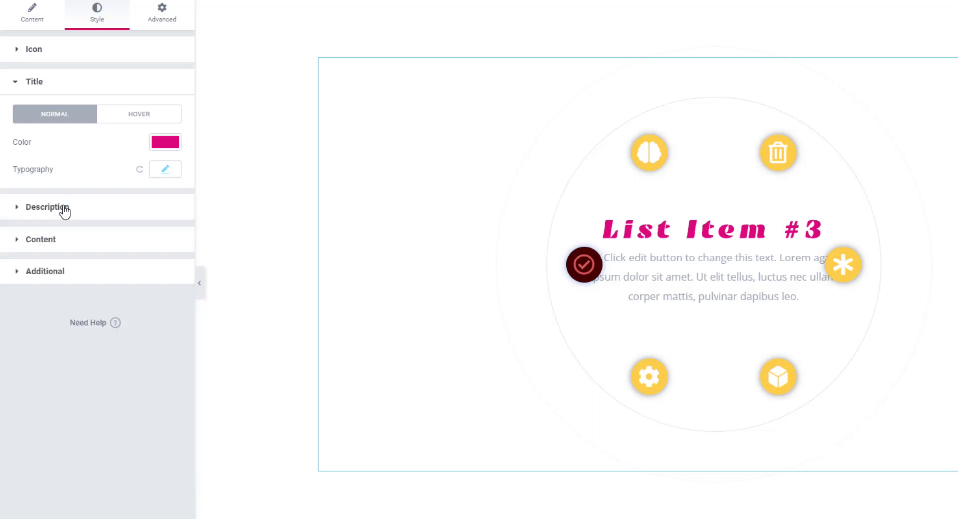
Step: Set the content box's background color in the normal state to the light pink #E1AAAA
click(64, 212)
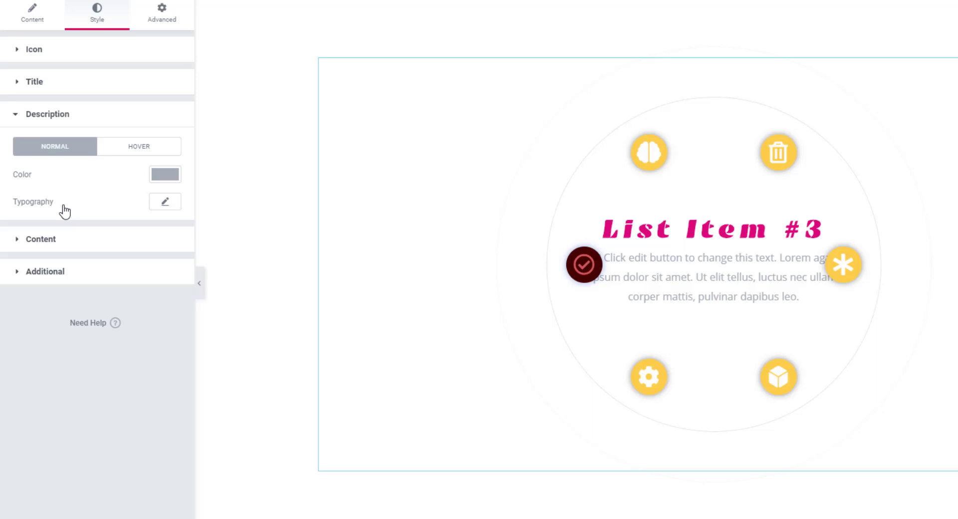
click(30, 84)
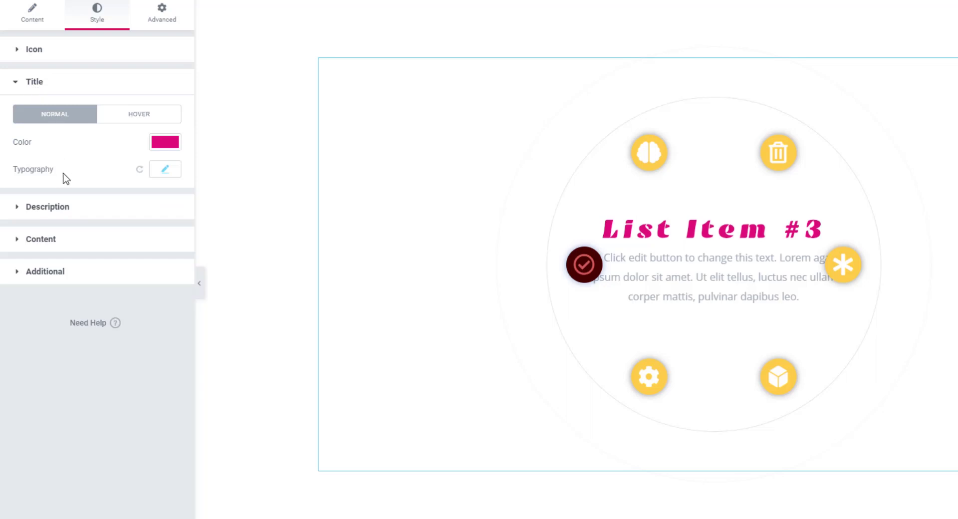
click(49, 240)
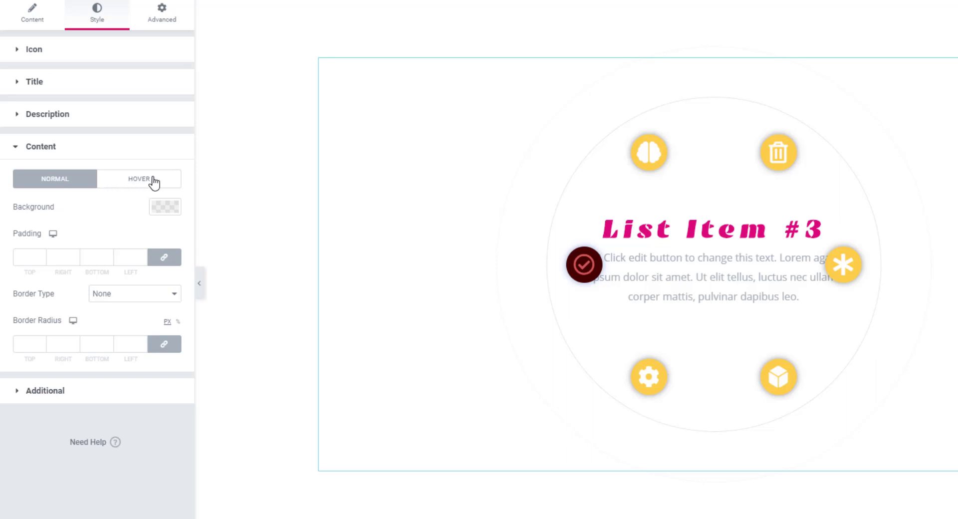
click(163, 212)
click(103, 293)
click(59, 287)
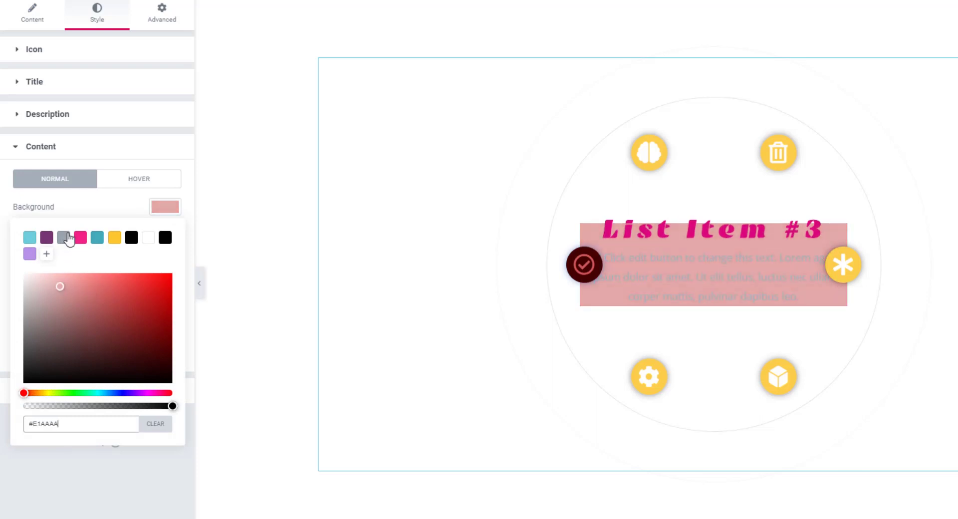
click(69, 212)
Step: Set the content box's padding to 40 on all four sides
click(24, 252)
text(2)
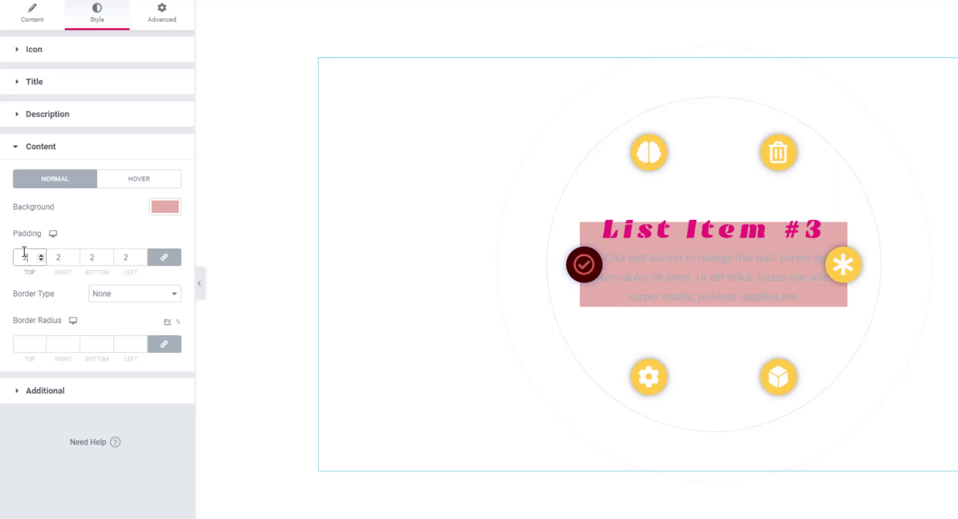
text(0)
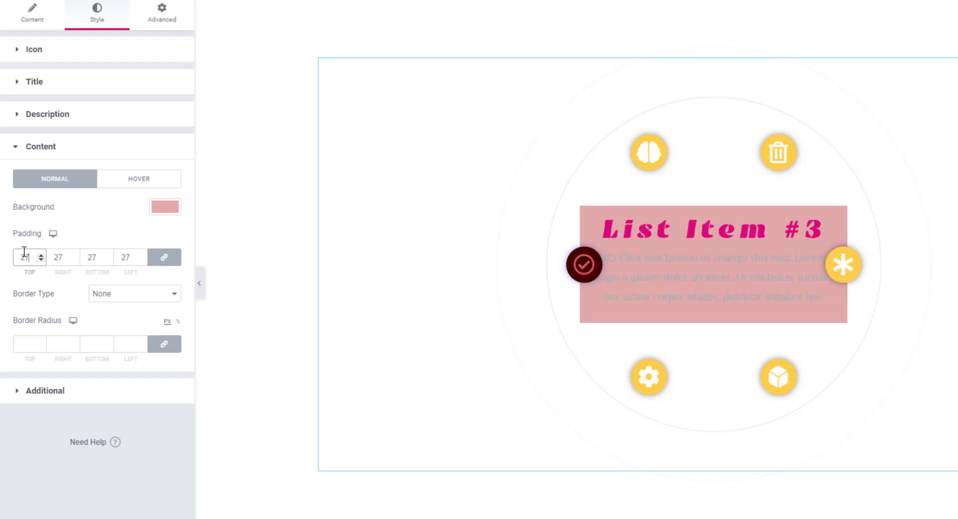
key(BackSpace)
key(BackSpace)
text(40)
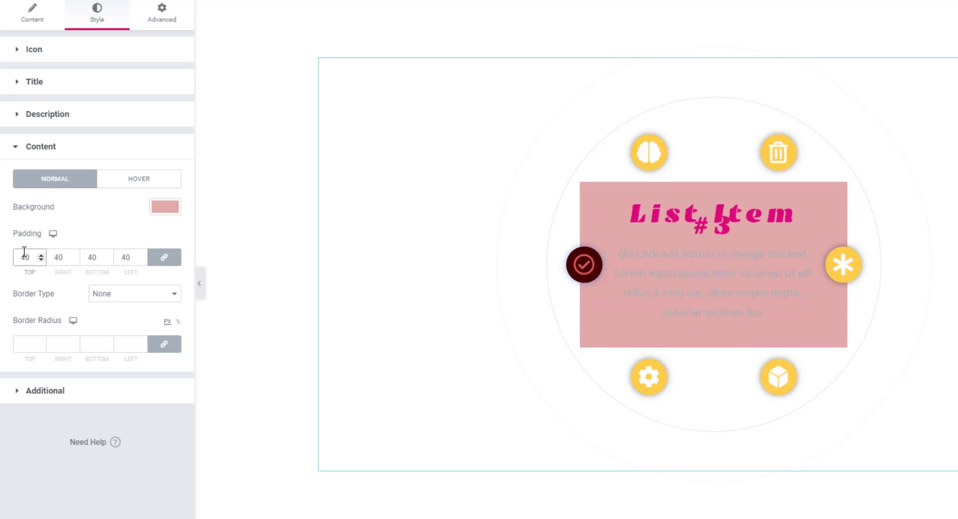
Step: Try the Double, Dotted and Dashed border types on the content box and settle on Groove
click(153, 294)
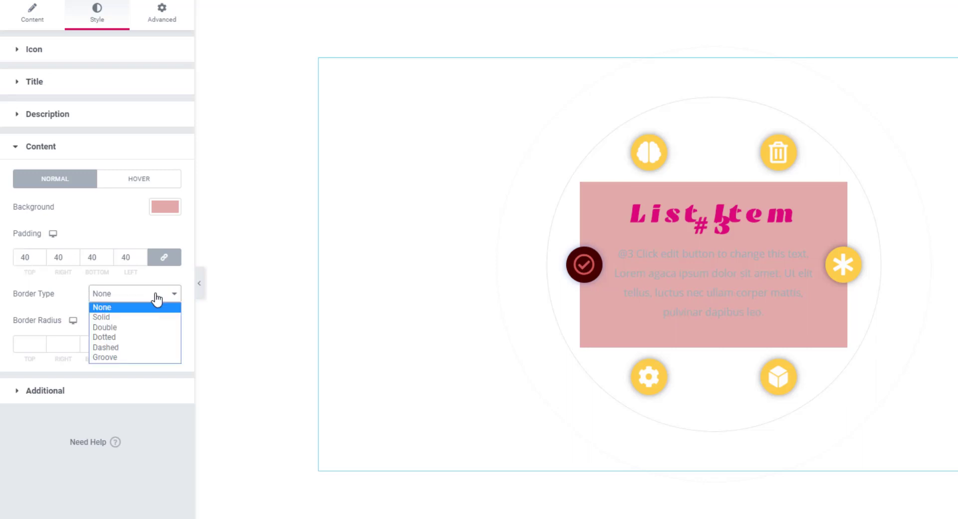
click(111, 329)
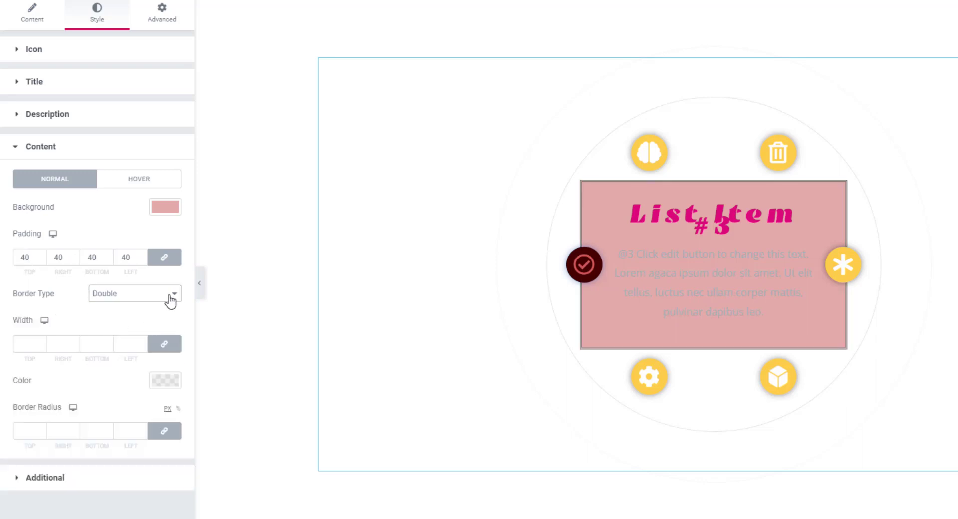
click(171, 299)
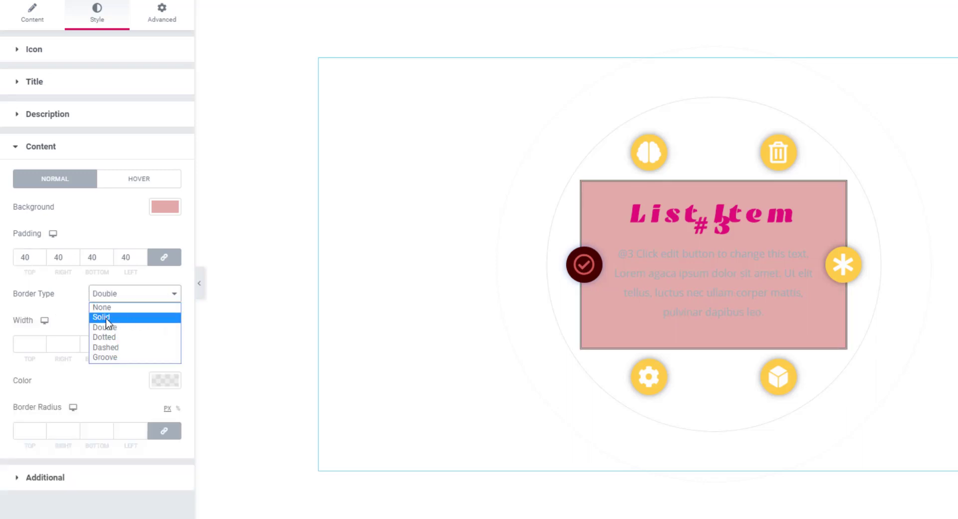
click(112, 338)
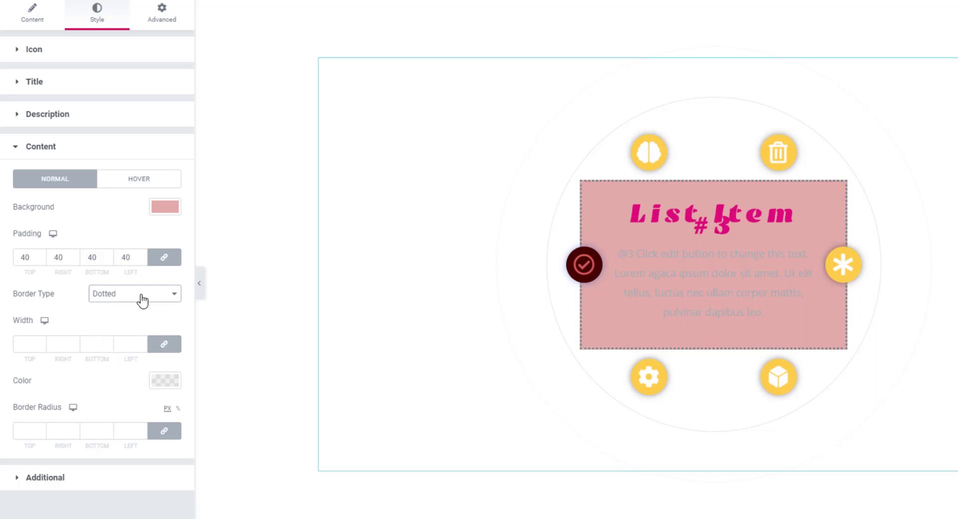
click(143, 299)
click(106, 348)
click(168, 298)
click(116, 357)
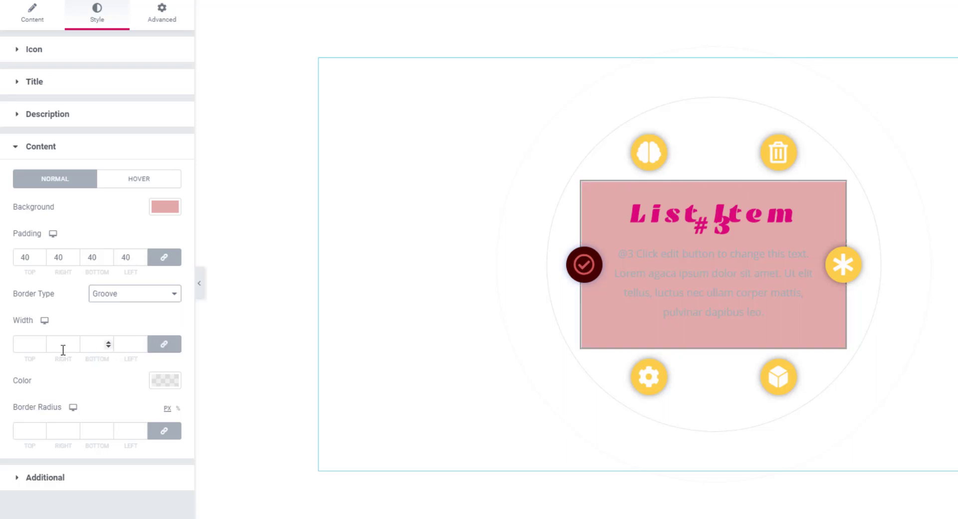
Step: Set the content box's border width to 4 on all sides and its border color to a bright yellow-green
click(19, 345)
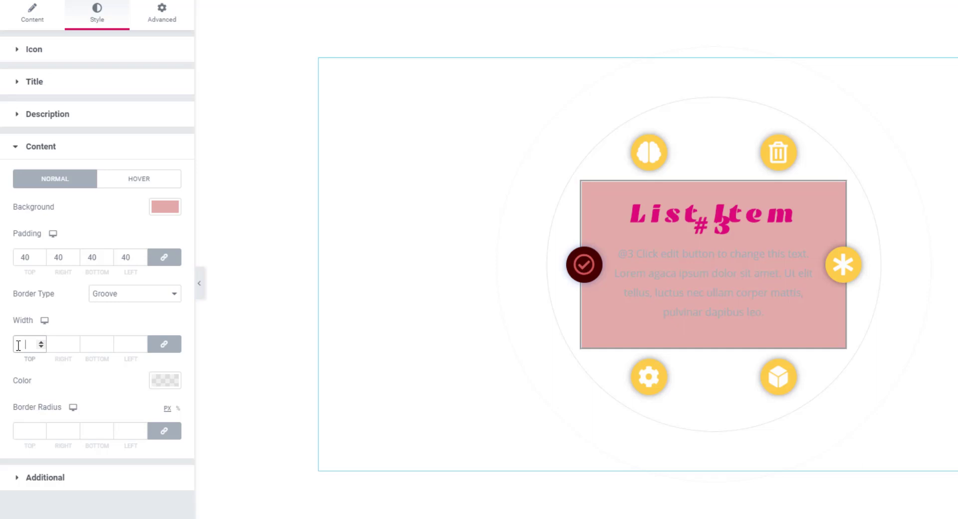
text(4)
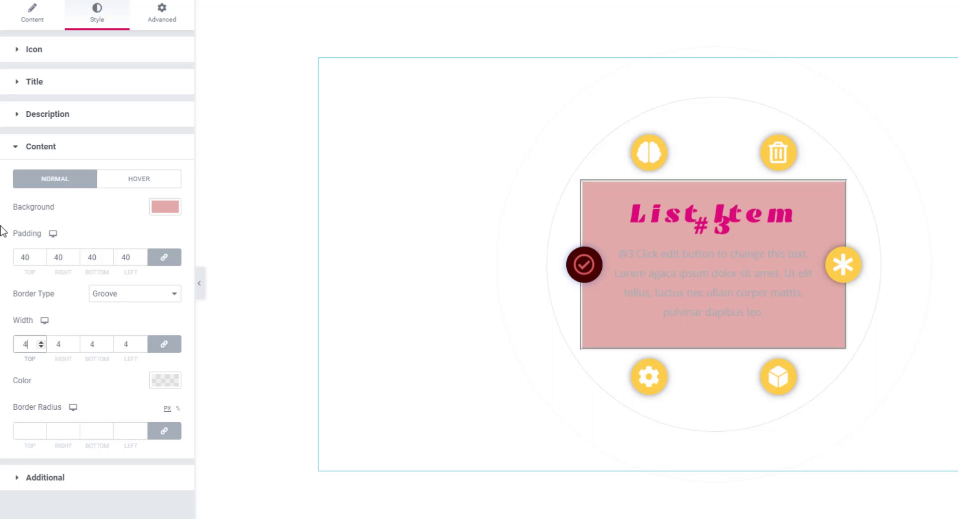
click(72, 328)
click(164, 384)
click(122, 218)
drag(122, 219, 166, 220)
drag(93, 332, 56, 335)
click(70, 152)
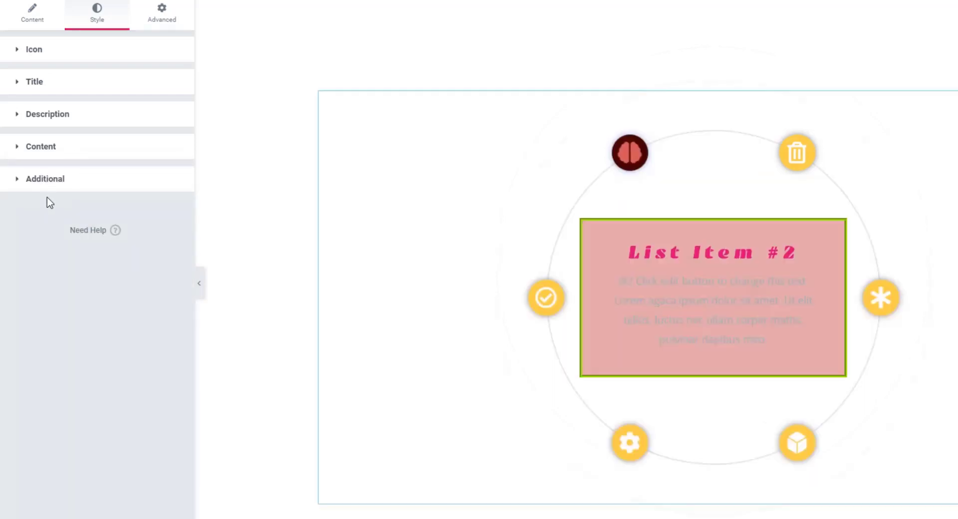
Step: Style Border 1, the inner circle, as a red Dotted line with a width of 5 on all sides
click(44, 182)
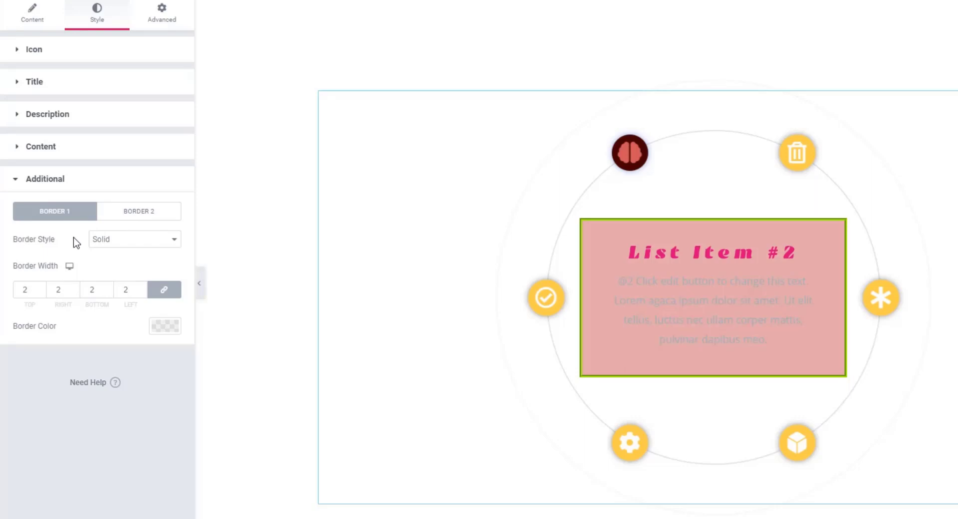
click(172, 248)
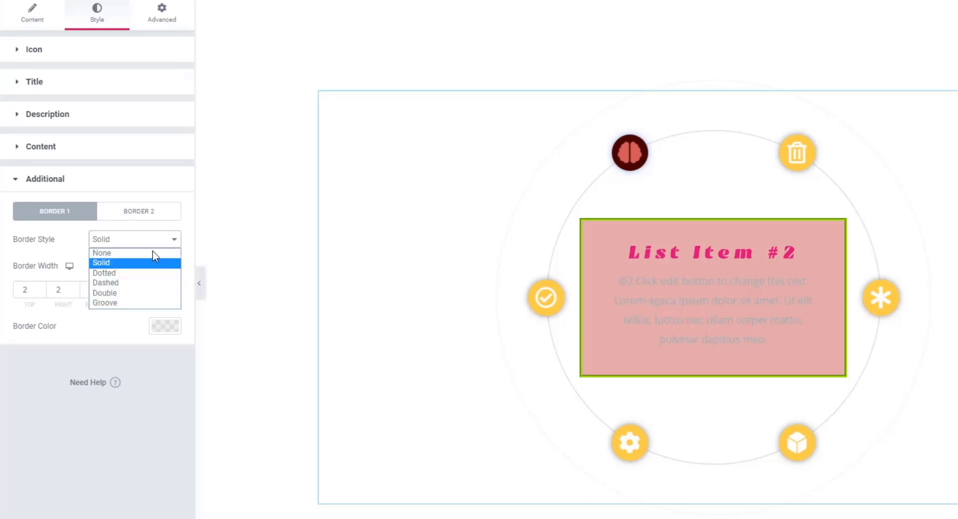
click(109, 272)
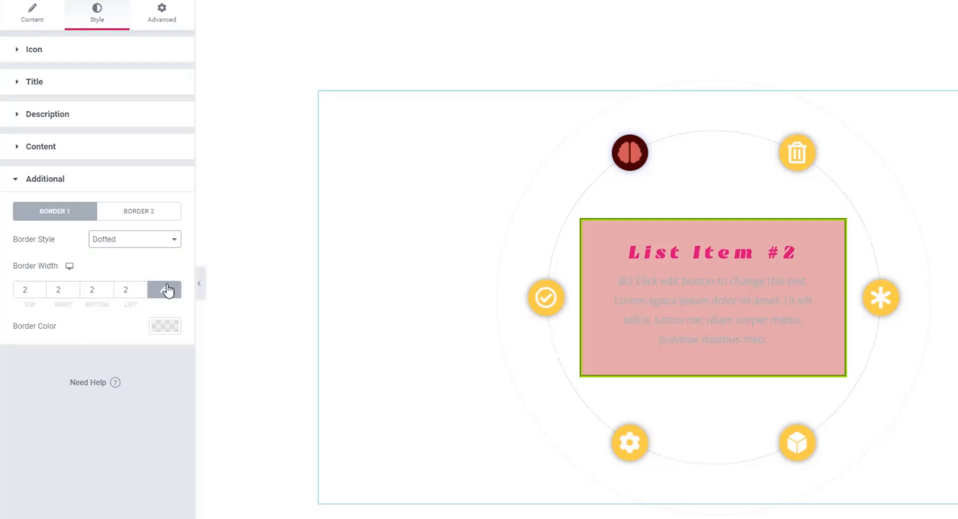
click(31, 290)
drag(31, 290, 20, 290)
text(5)
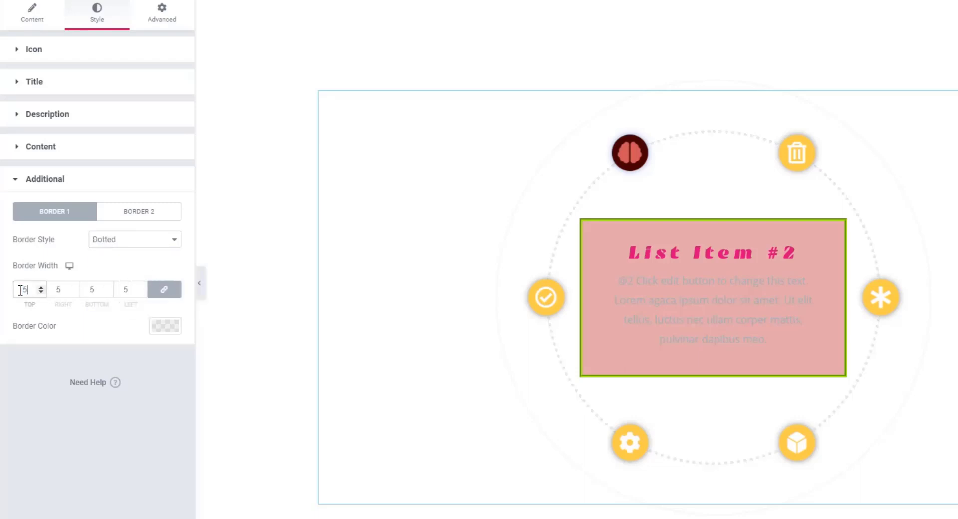
click(166, 327)
drag(94, 419, 156, 417)
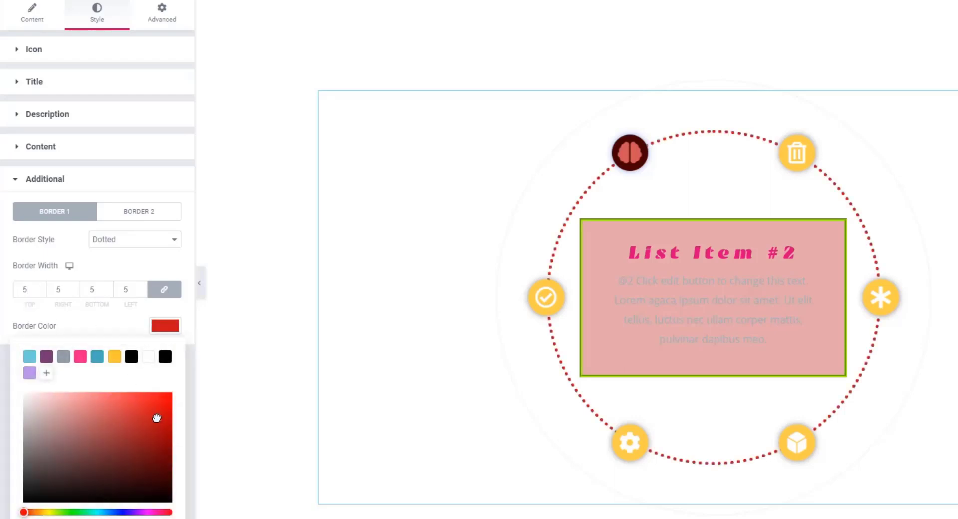
Step: Try the Dashed style on Border 2, the outer circle, and set it to Double with a width of 4 on all sides
click(116, 218)
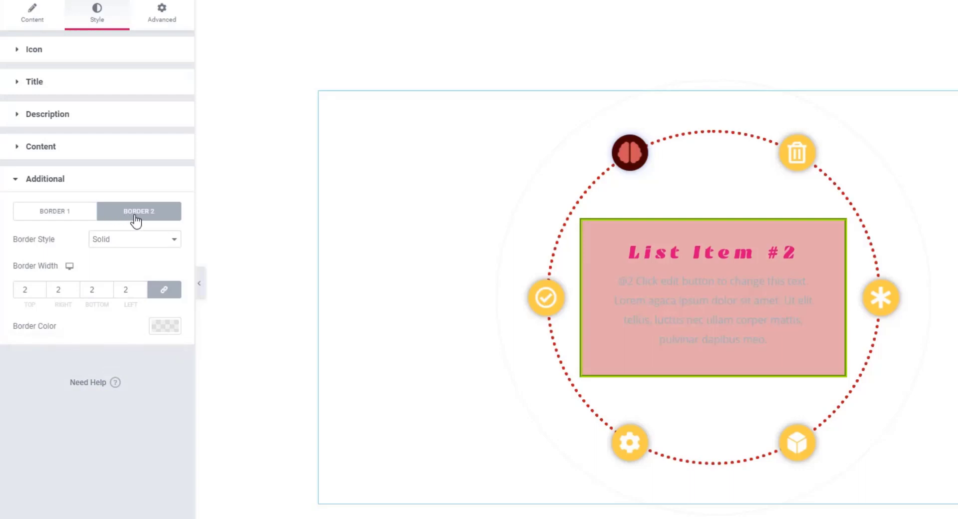
click(171, 241)
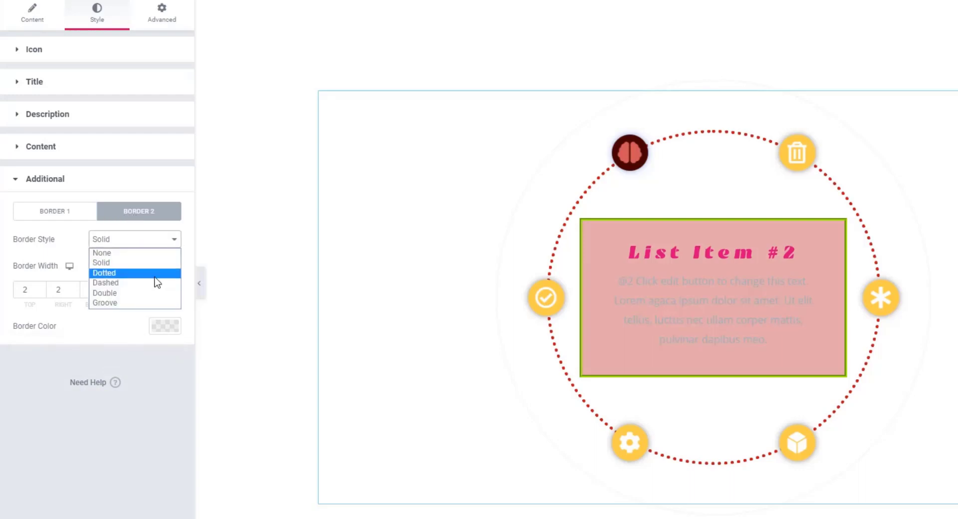
click(122, 282)
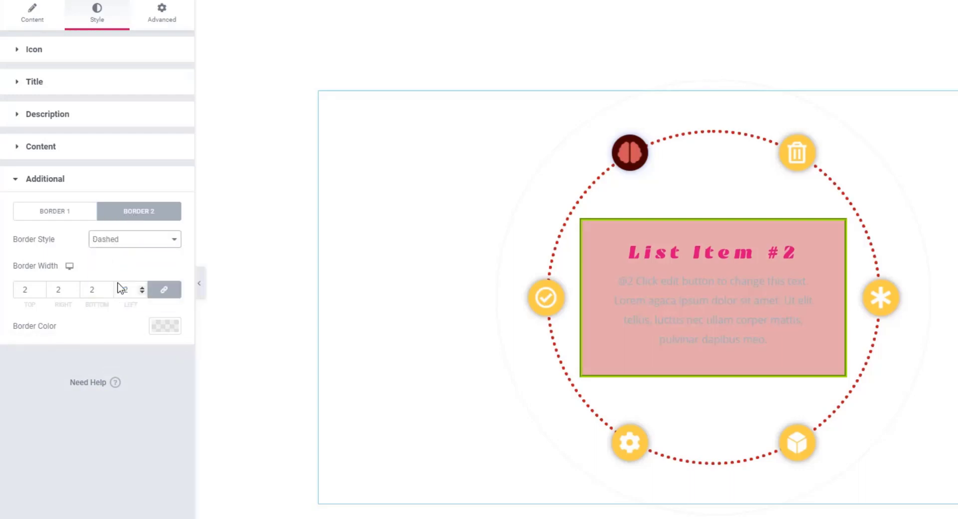
click(172, 241)
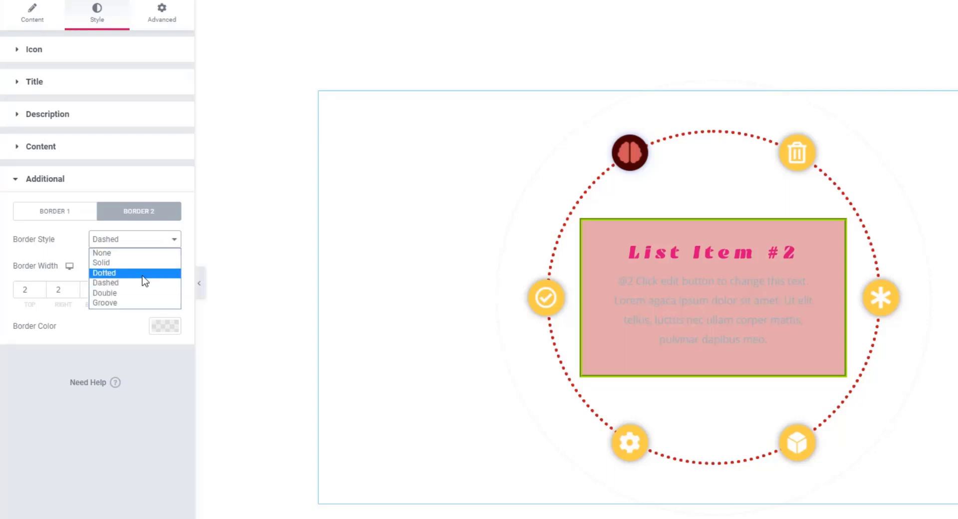
click(122, 294)
drag(128, 289, 116, 296)
text(4)
Step: Try red as Border 2's color and set it to the yellow-orange preset color
click(166, 327)
click(154, 400)
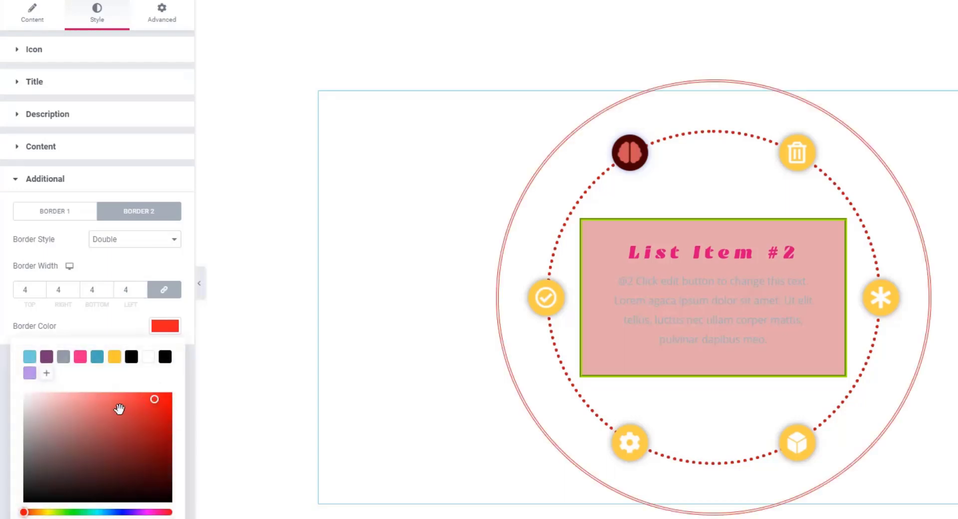
click(115, 357)
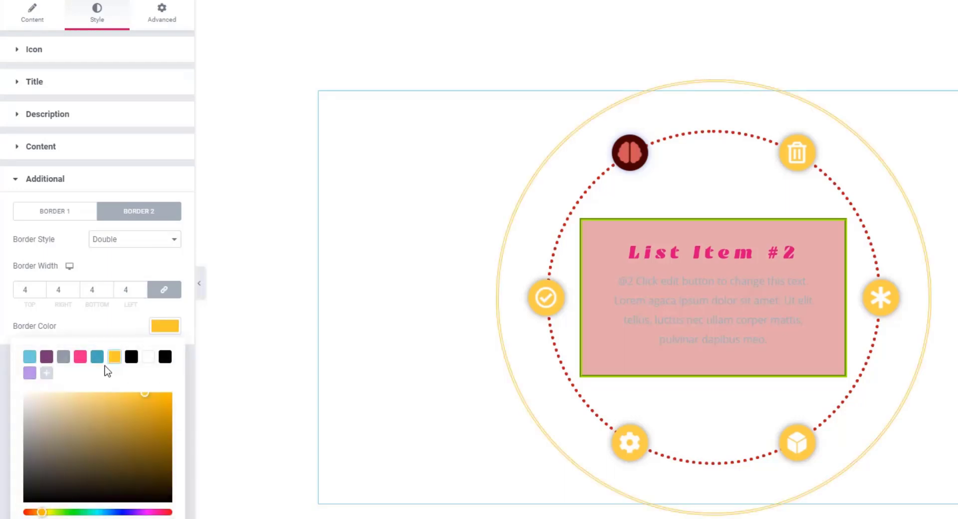
click(102, 327)
scroll(639, 259, down, 2)
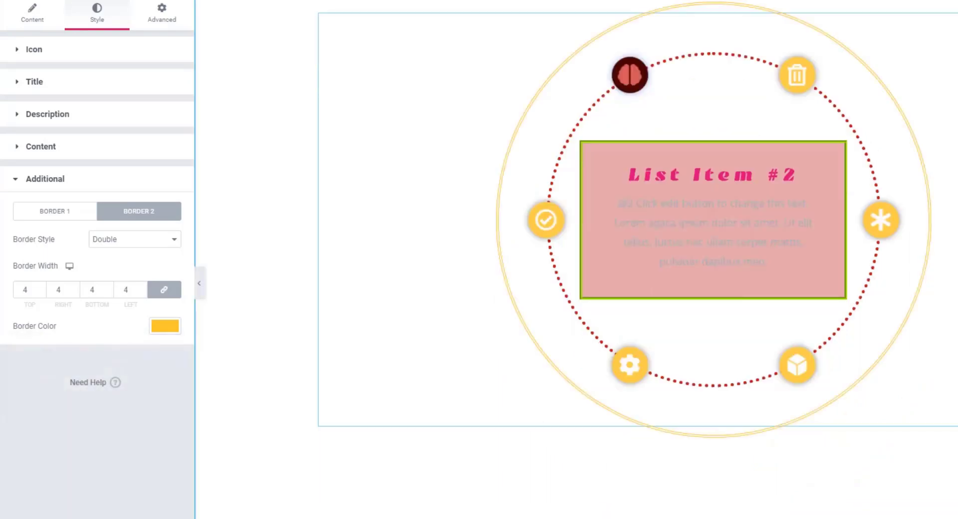